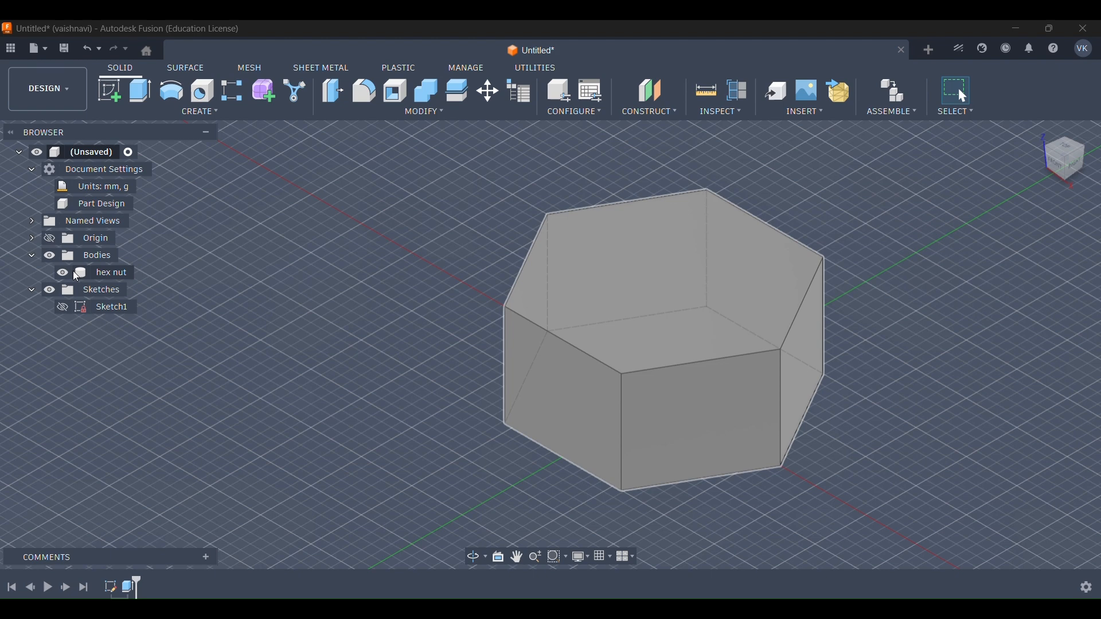
Step: Create a new sketch on the XZ origin plane
{"action": "left_click", "coordinate": [31, 239]}
{"action": "right_click", "coordinate": [91, 346]}
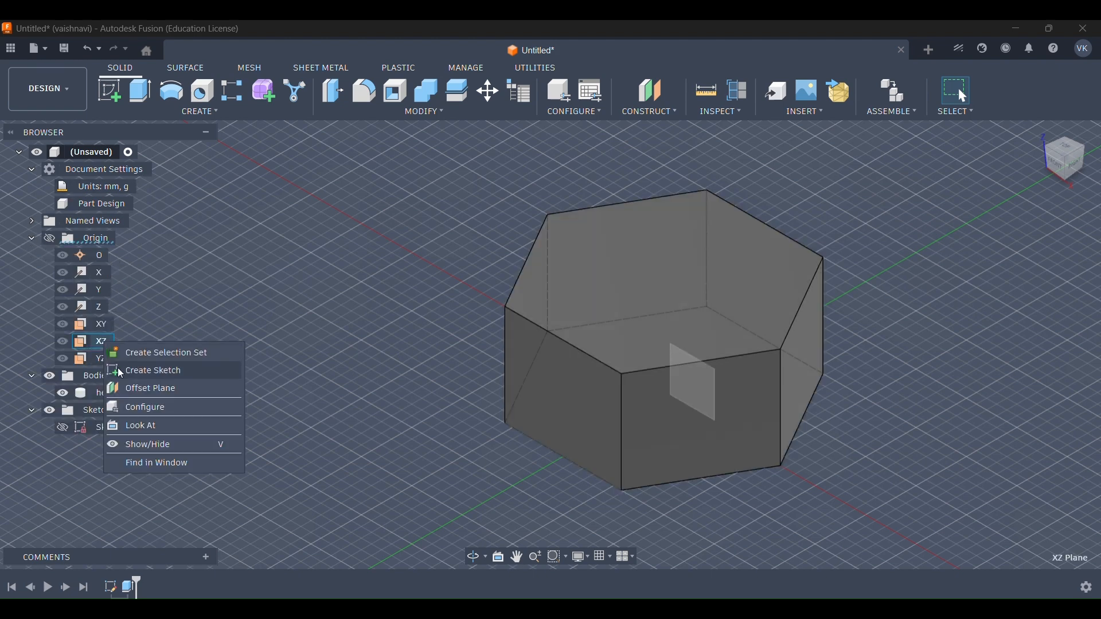
{"action": "left_click", "coordinate": [138, 370]}
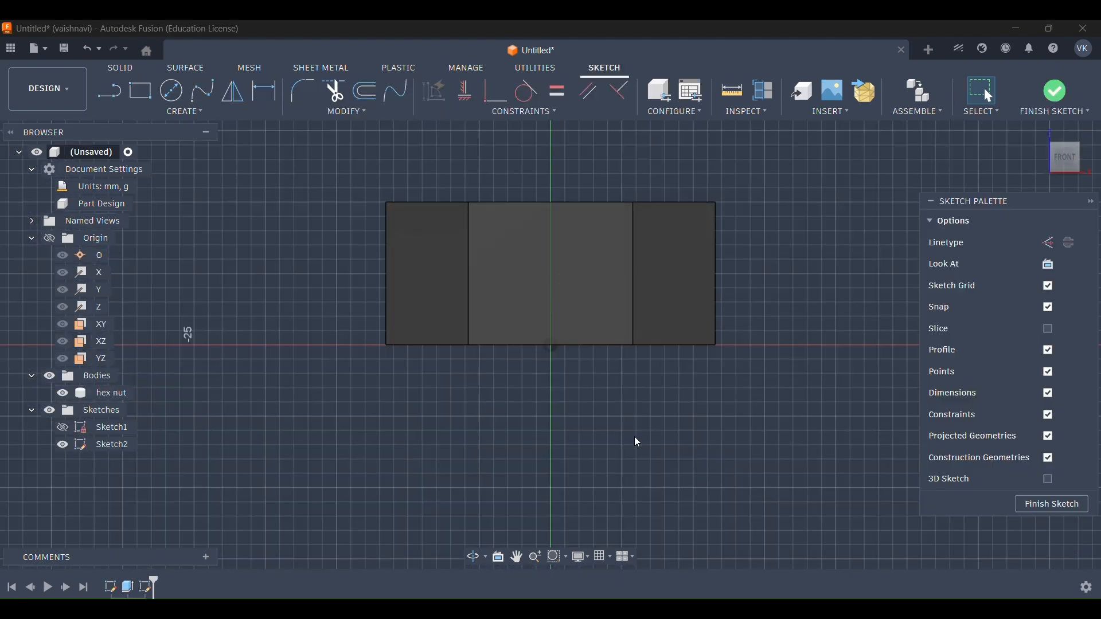
Step: Project the hex nut's upper right corner vertex into the sketch with the projection link on
{"action": "key", "text": "l"}
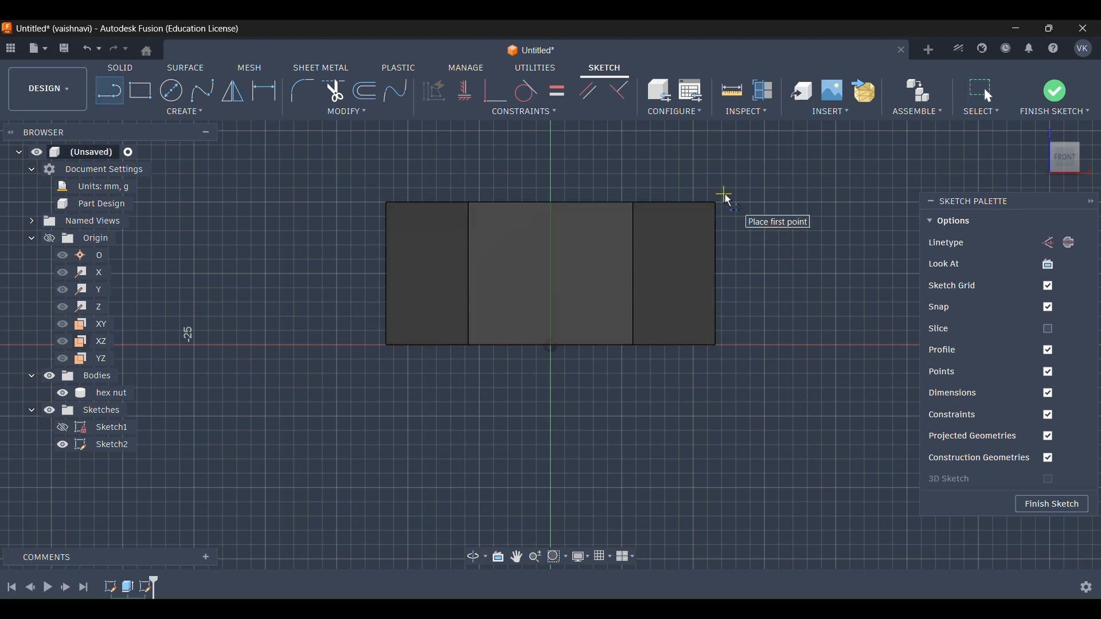
{"action": "left_click", "coordinate": [185, 112]}
{"action": "mouse_move", "coordinate": [172, 344]}
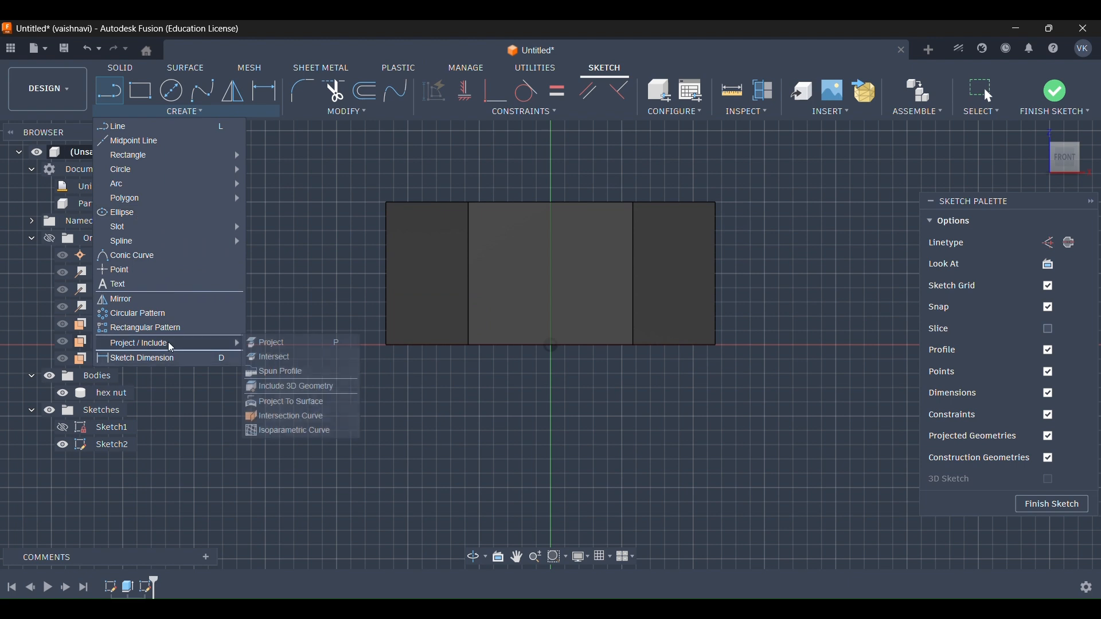
{"action": "left_click", "coordinate": [275, 343]}
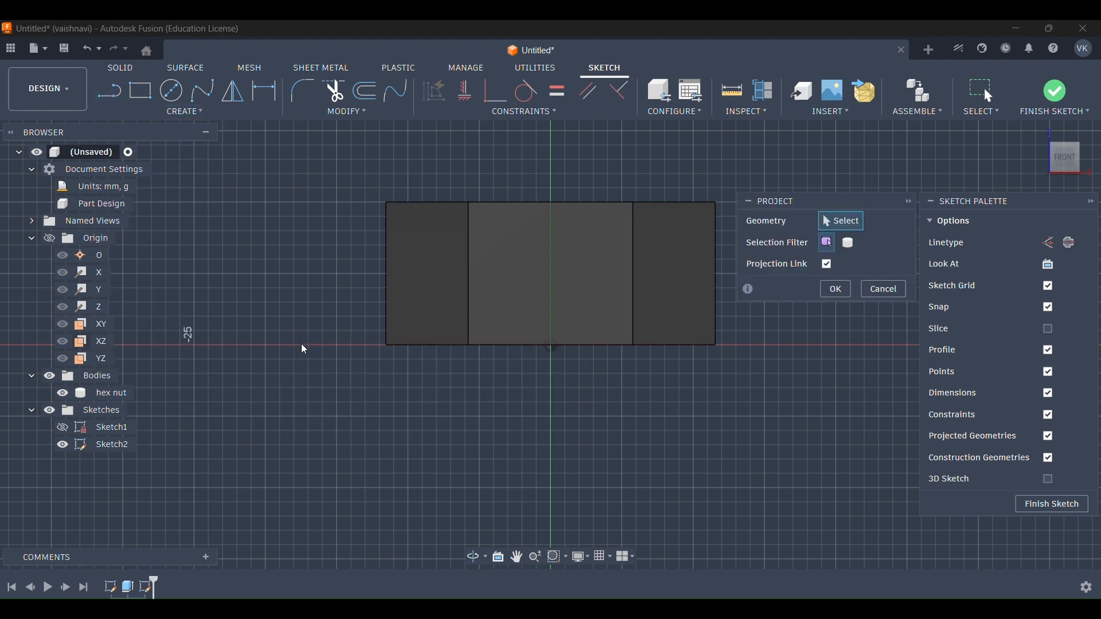
{"action": "left_click", "coordinate": [716, 201]}
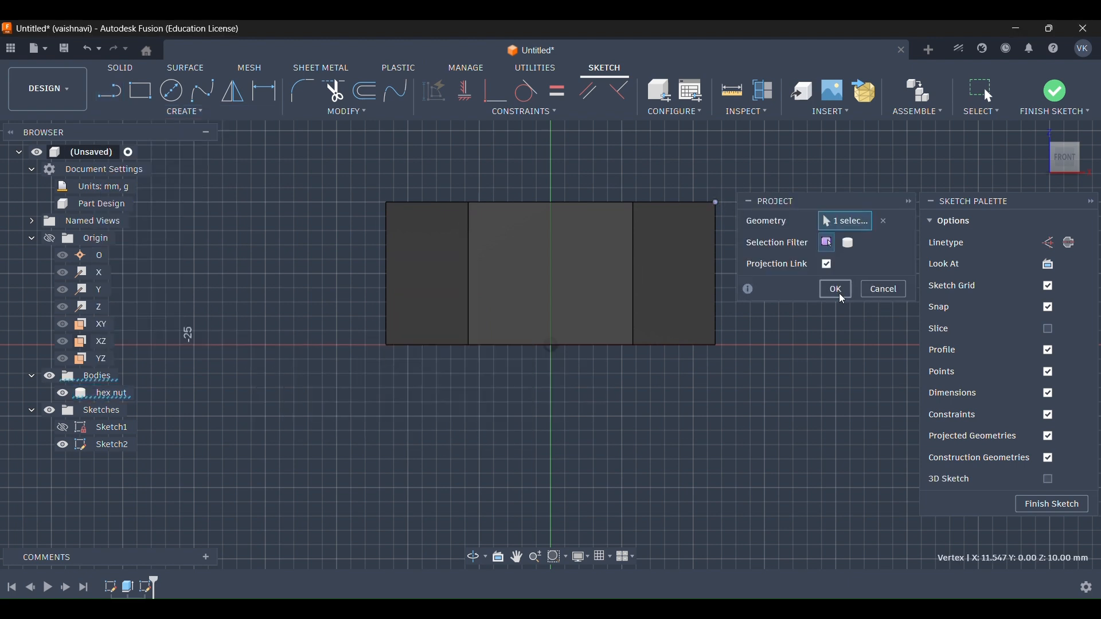
{"action": "left_click", "coordinate": [836, 290]}
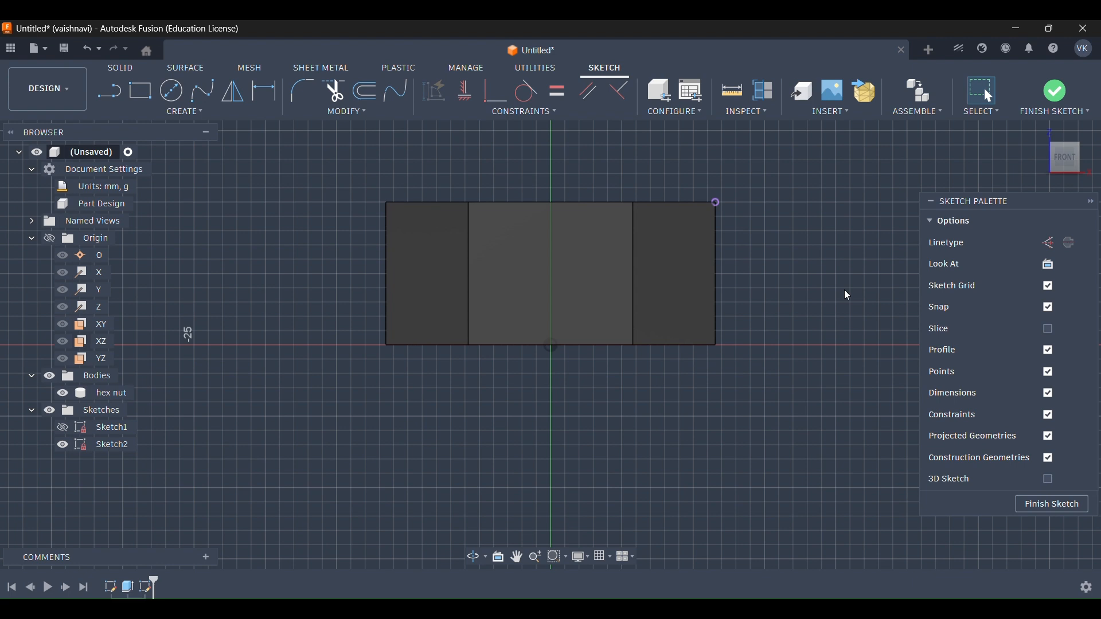
Step: Draw a closed right triangle from the projected corner with lines, about 4.5 mm along the top edge and 3.8 mm down the side
{"action": "key", "text": "p"}
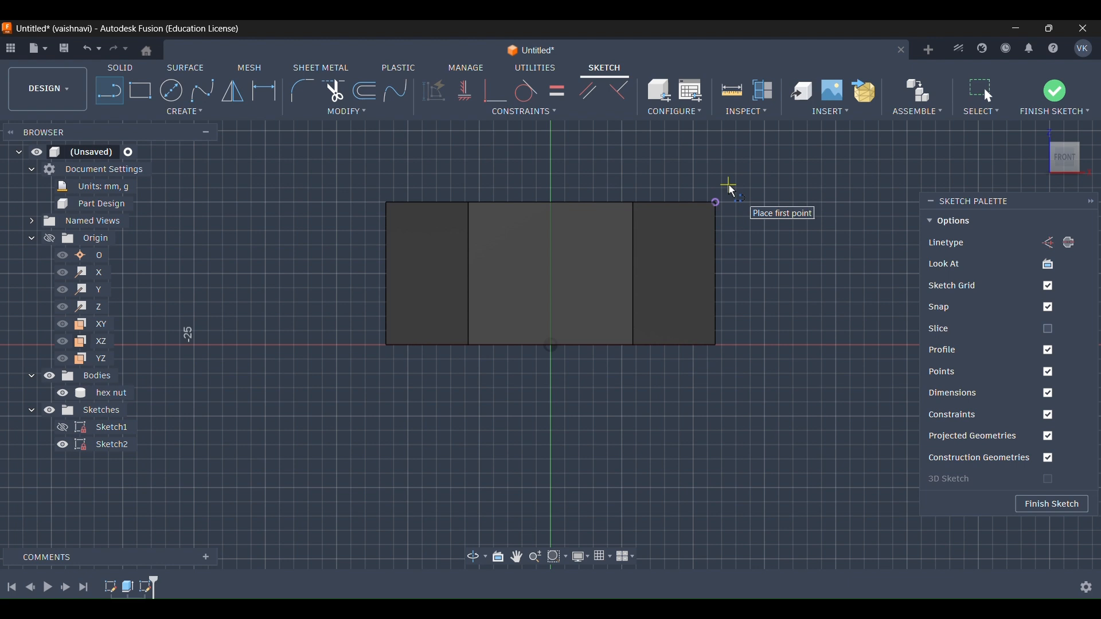
{"action": "left_click", "coordinate": [717, 202]}
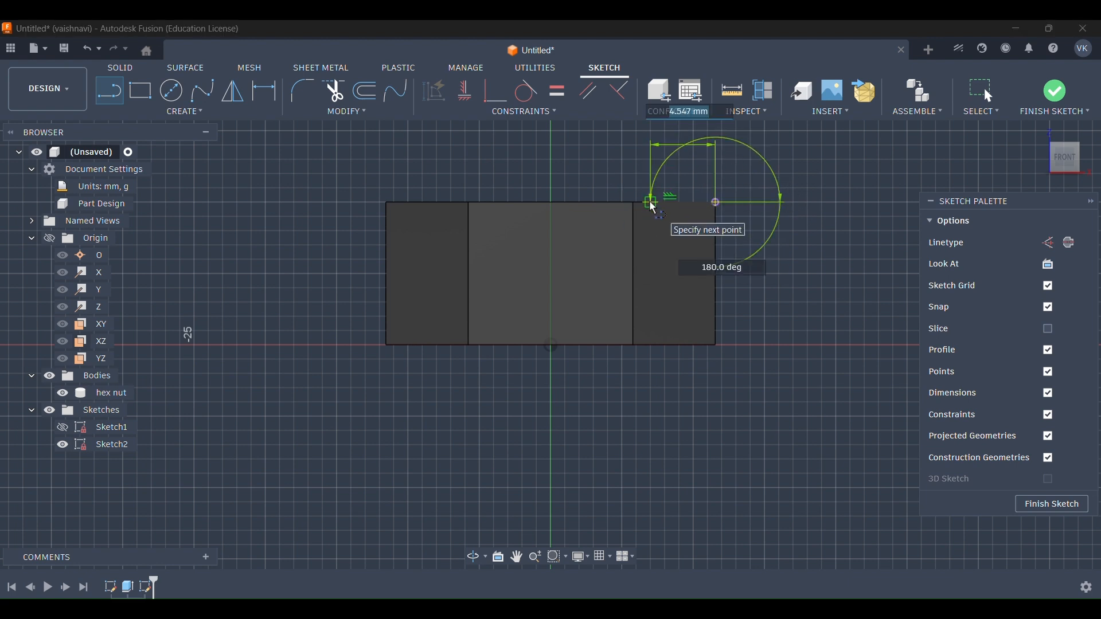
{"action": "left_click", "coordinate": [717, 257]}
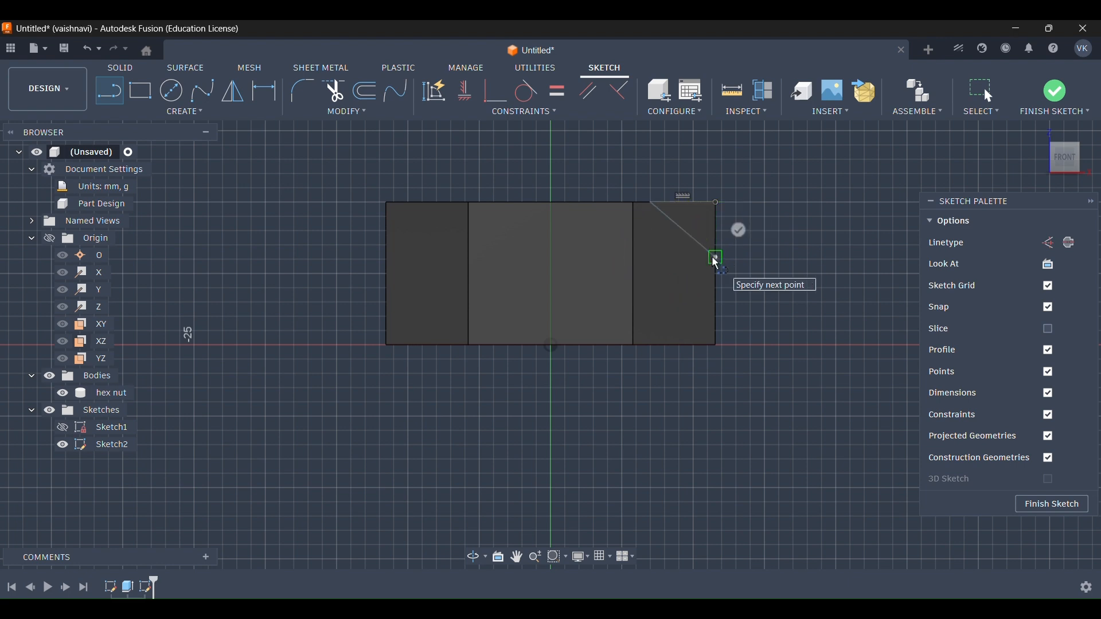
{"action": "left_click", "coordinate": [716, 202]}
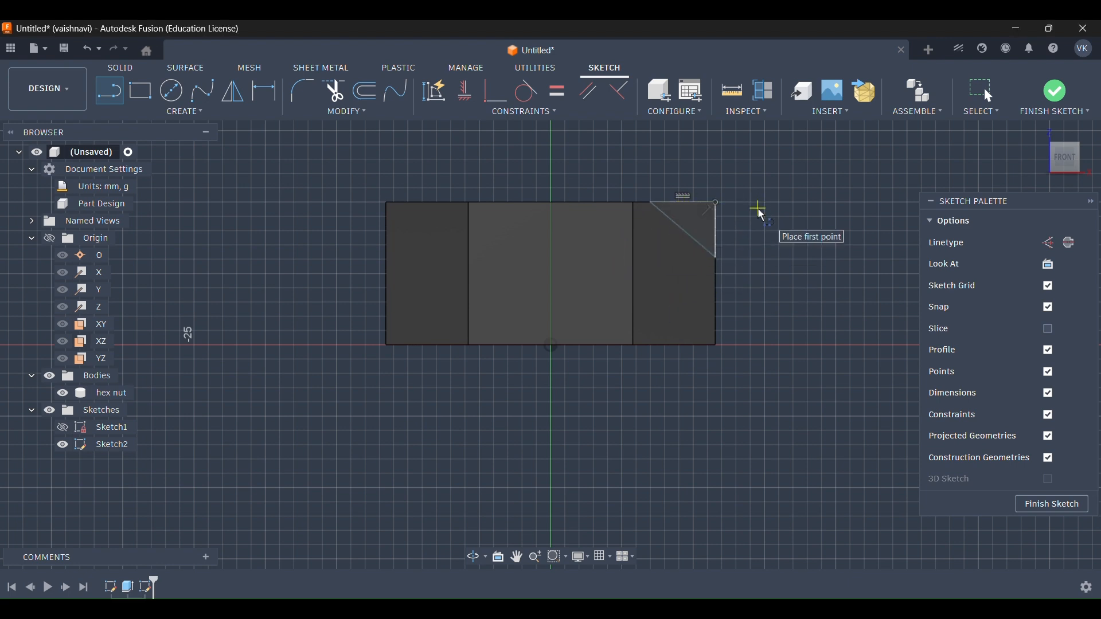
{"action": "key", "text": "Escape"}
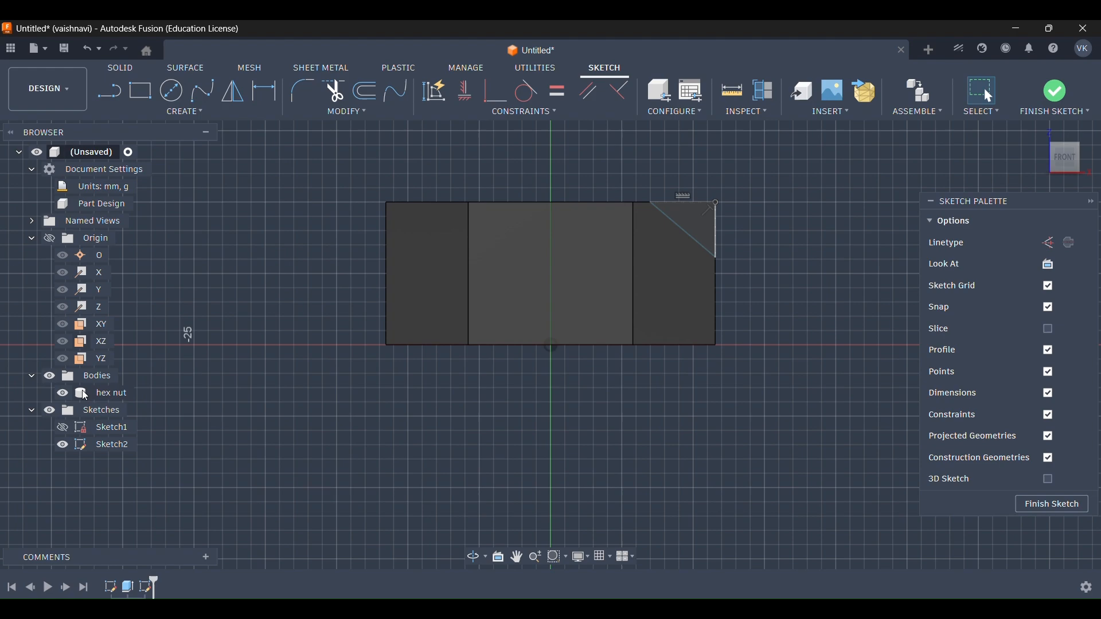
Step: Hide the hex nut body and dimension the triangle's vertical side to 1.5 mm
{"action": "left_click", "coordinate": [62, 395]}
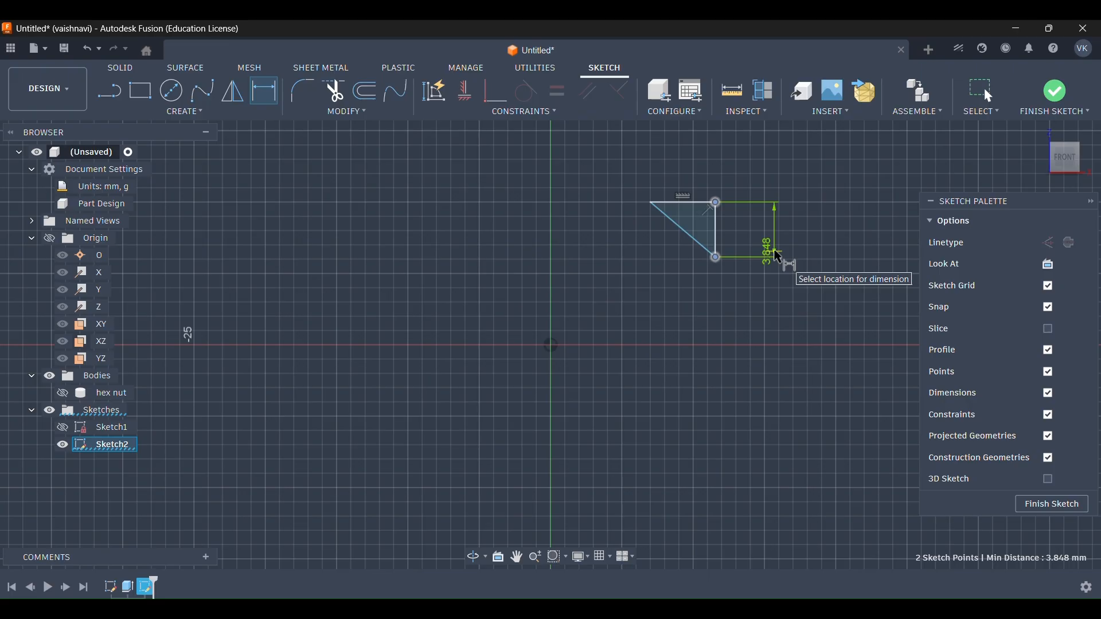
{"action": "left_click", "coordinate": [774, 253]}
{"action": "type", "text": "1.5"}
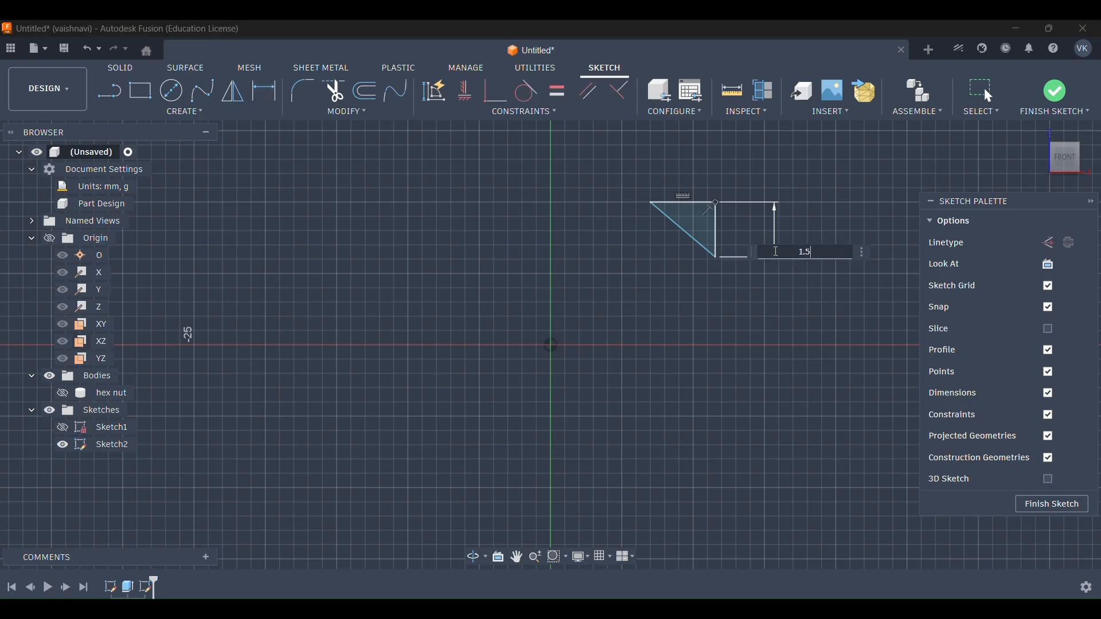
{"action": "key", "text": "Return"}
Step: Apply an Equal constraint between the triangle's vertical and horizontal sides
{"action": "scroll", "coordinate": [798, 261], "scroll_direction": "up", "scroll_amount": 5}
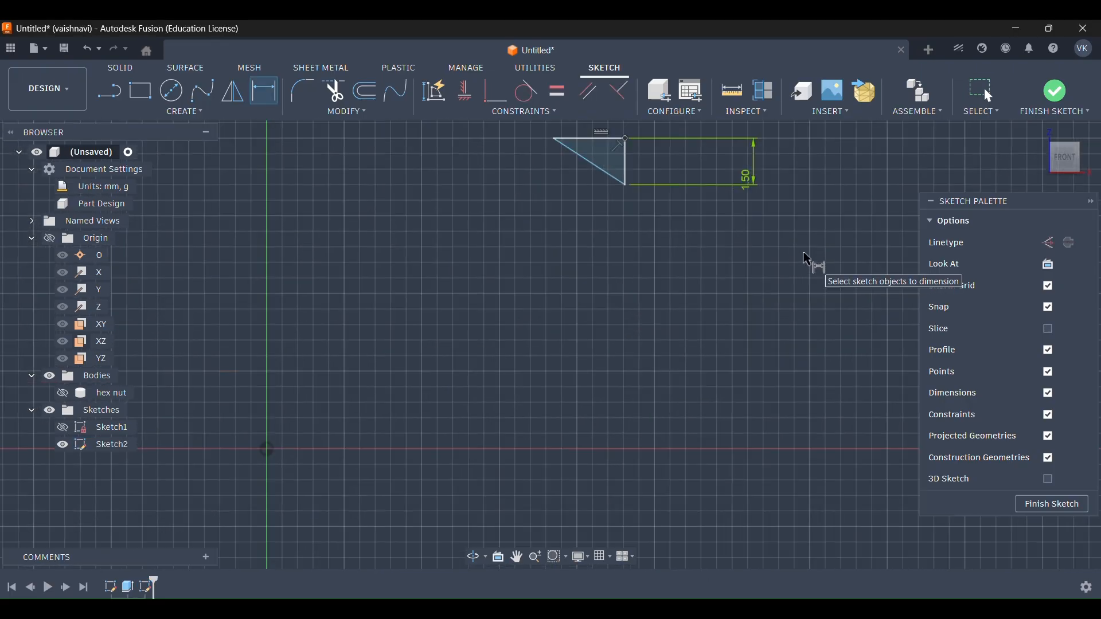
{"action": "left_click", "coordinate": [558, 91]}
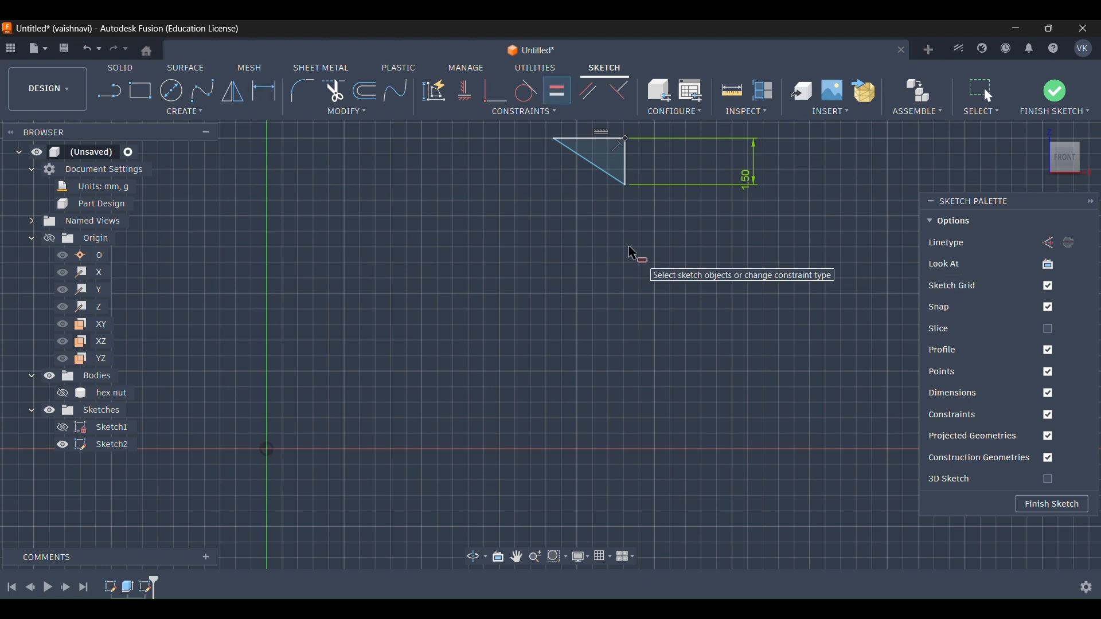
{"action": "left_click", "coordinate": [626, 167]}
{"action": "left_click", "coordinate": [602, 139]}
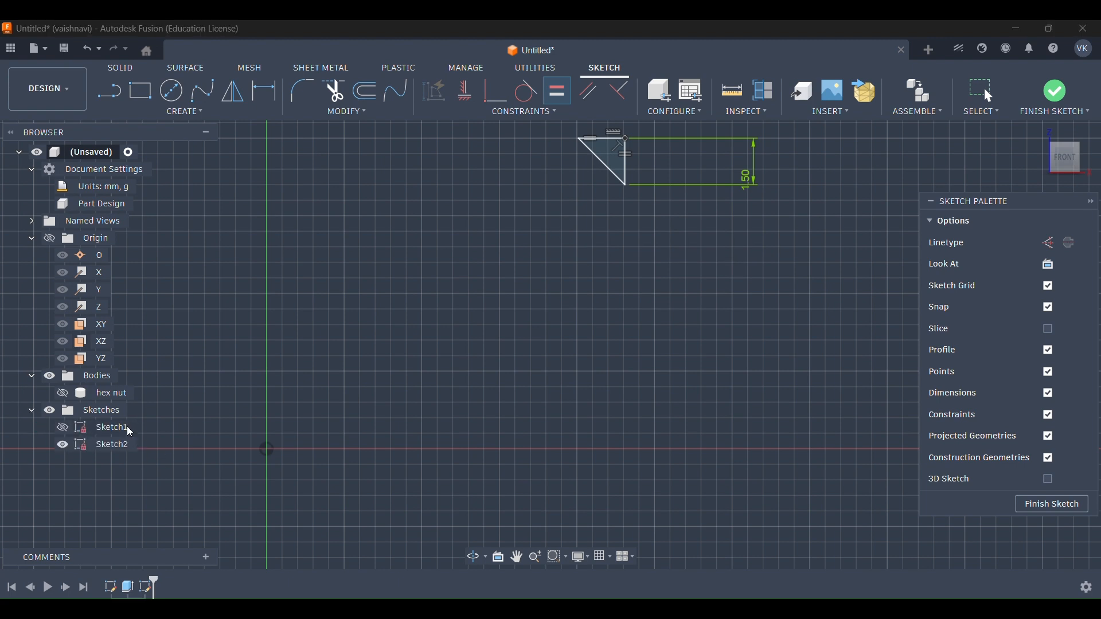
Step: Show the hex nut body with Sketch1 hidden, finish the sketch and return to the home view
{"action": "left_click", "coordinate": [62, 428]}
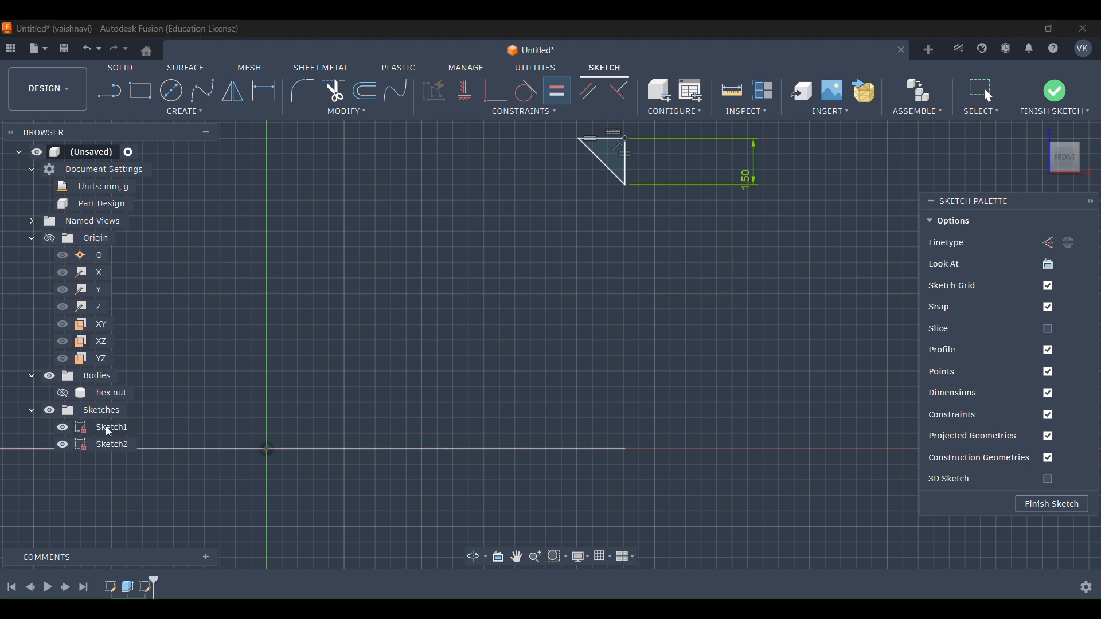
{"action": "left_click", "coordinate": [61, 428]}
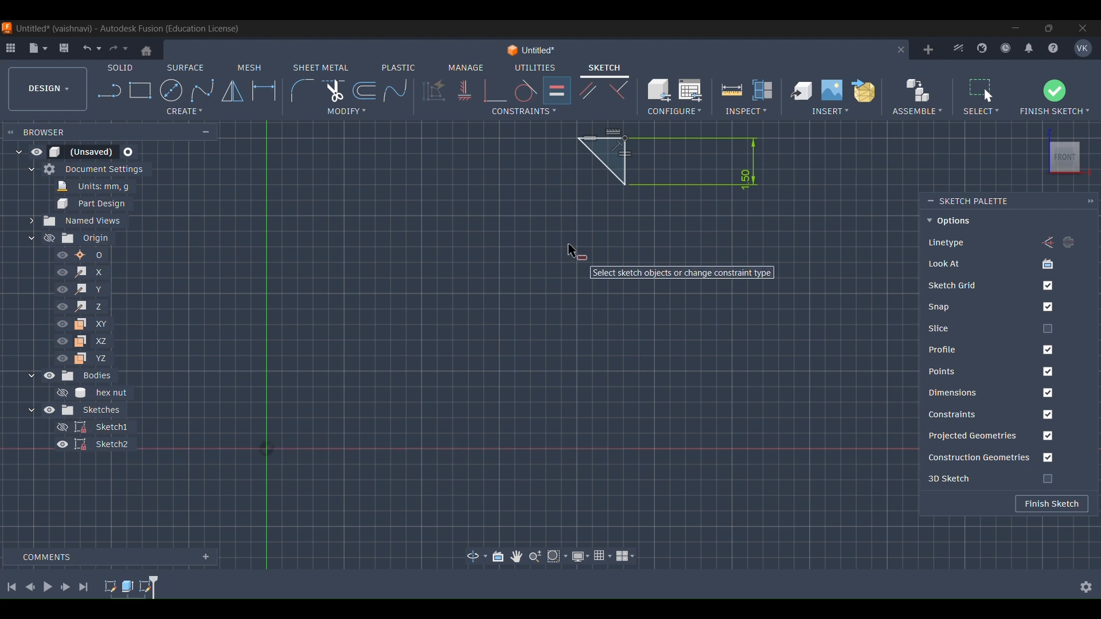
{"action": "left_click", "coordinate": [126, 449]}
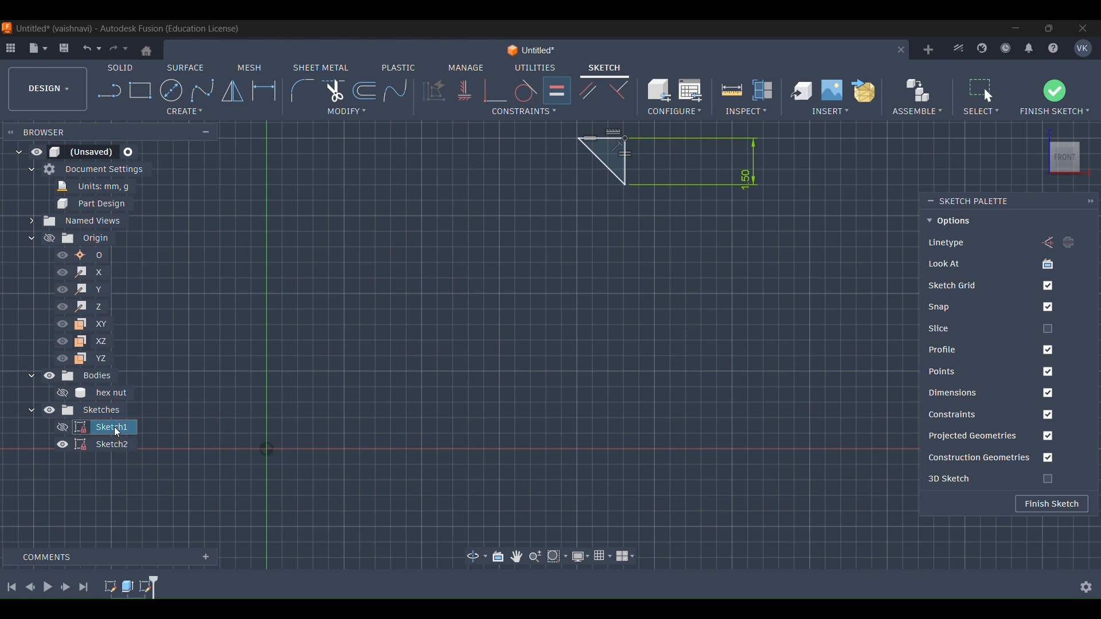
{"action": "left_click", "coordinate": [63, 428]}
{"action": "scroll", "coordinate": [179, 424], "scroll_direction": "down", "scroll_amount": 1}
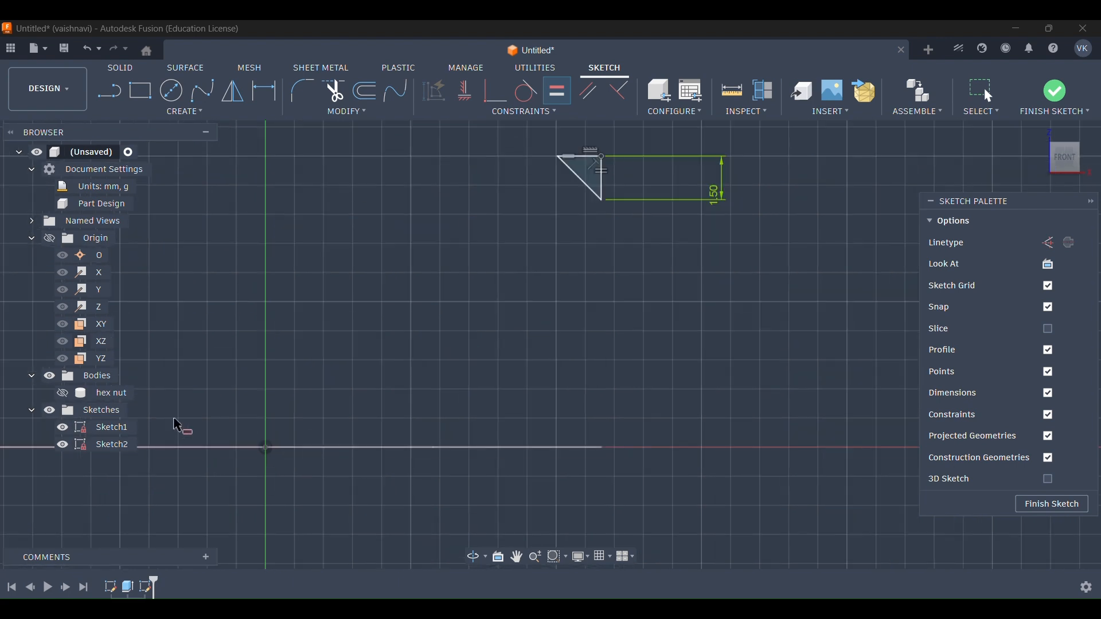
{"action": "left_click", "coordinate": [62, 394]}
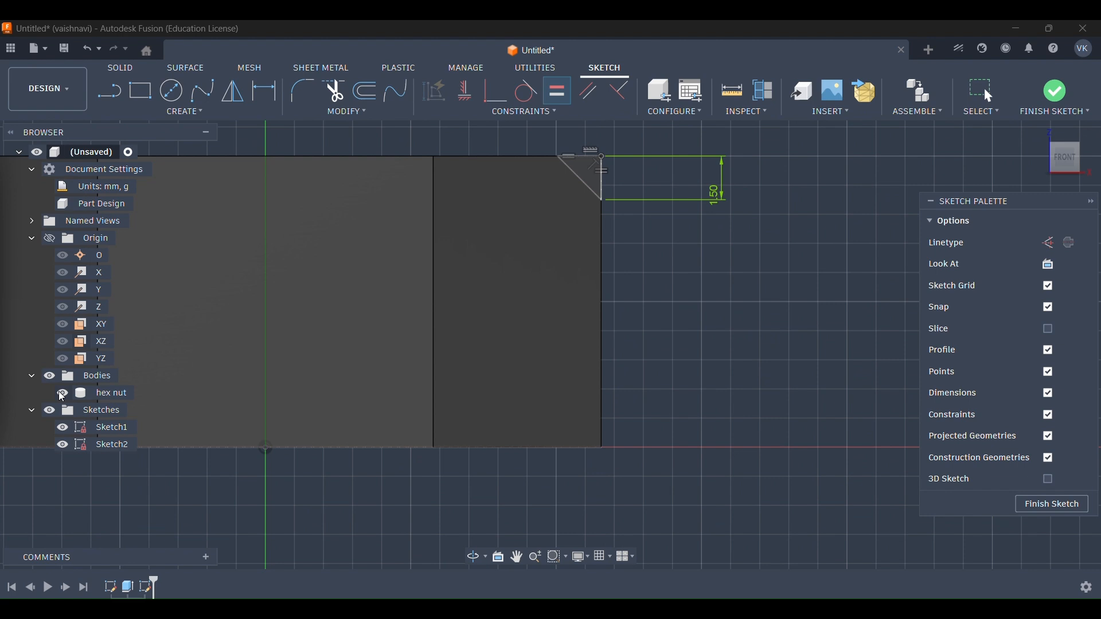
{"action": "left_click", "coordinate": [62, 428]}
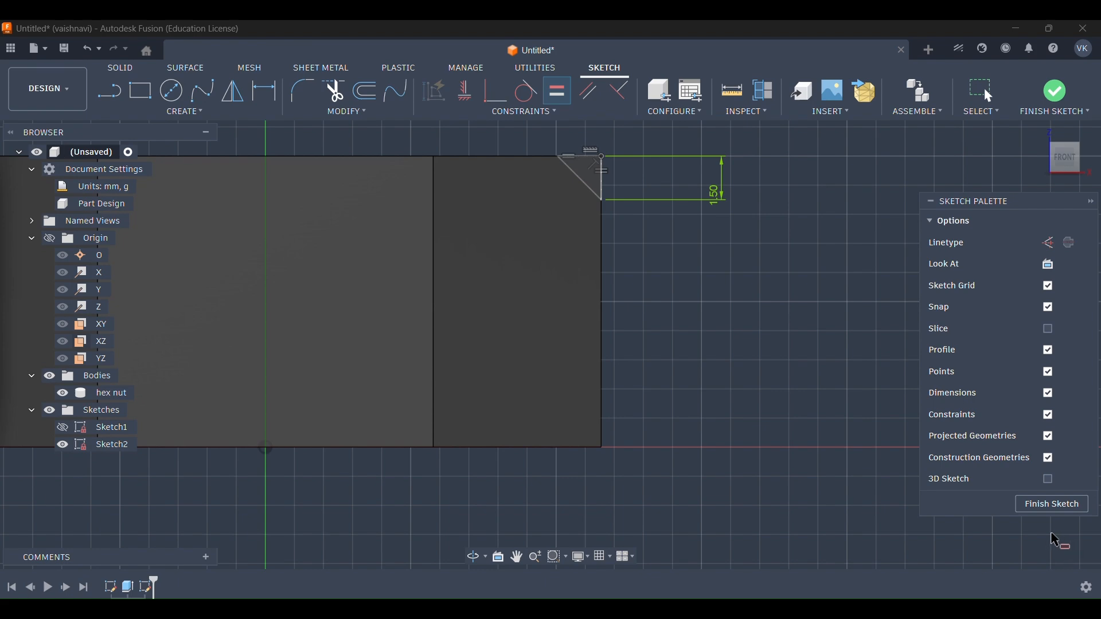
{"action": "left_click", "coordinate": [1054, 505]}
{"action": "left_click", "coordinate": [1041, 135]}
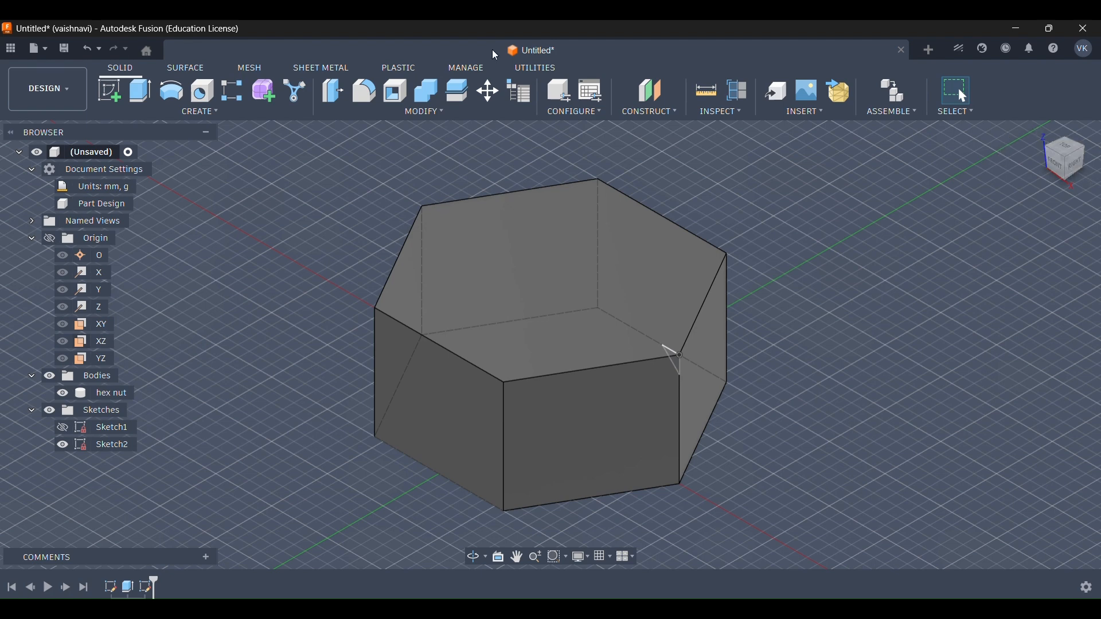
{"action": "left_click", "coordinate": [171, 90]}
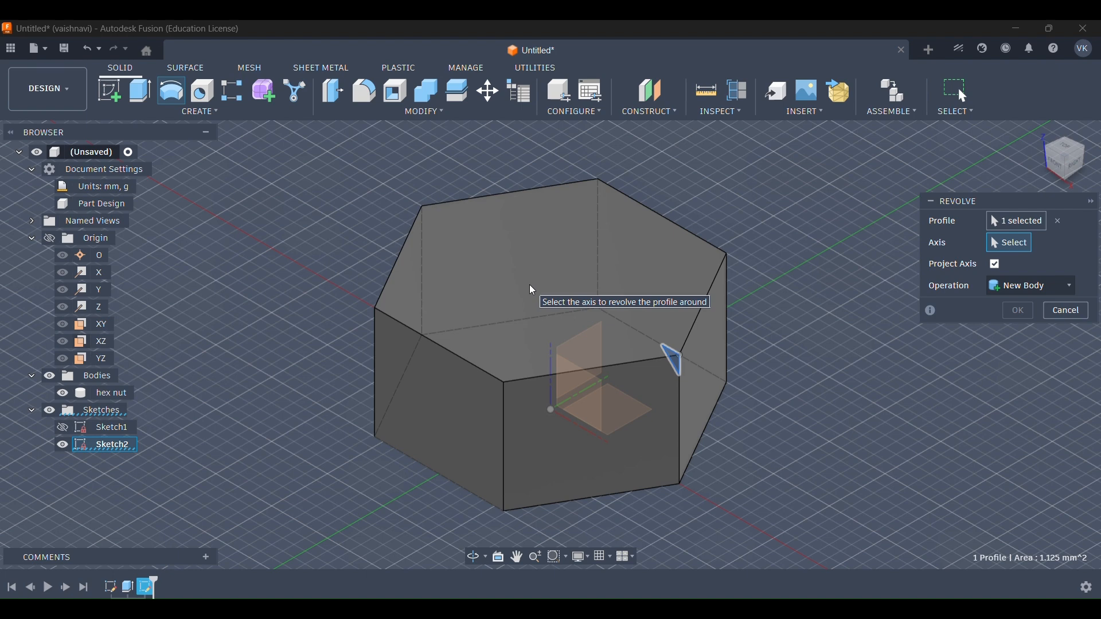
{"action": "right_click", "coordinate": [677, 361]}
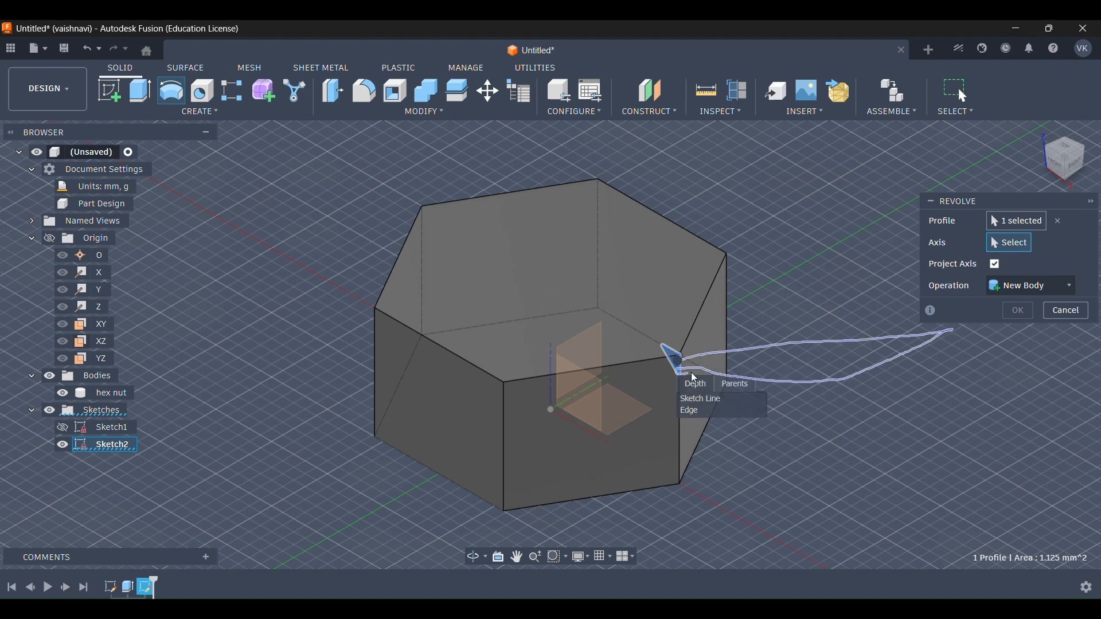
{"action": "left_click", "coordinate": [714, 366]}
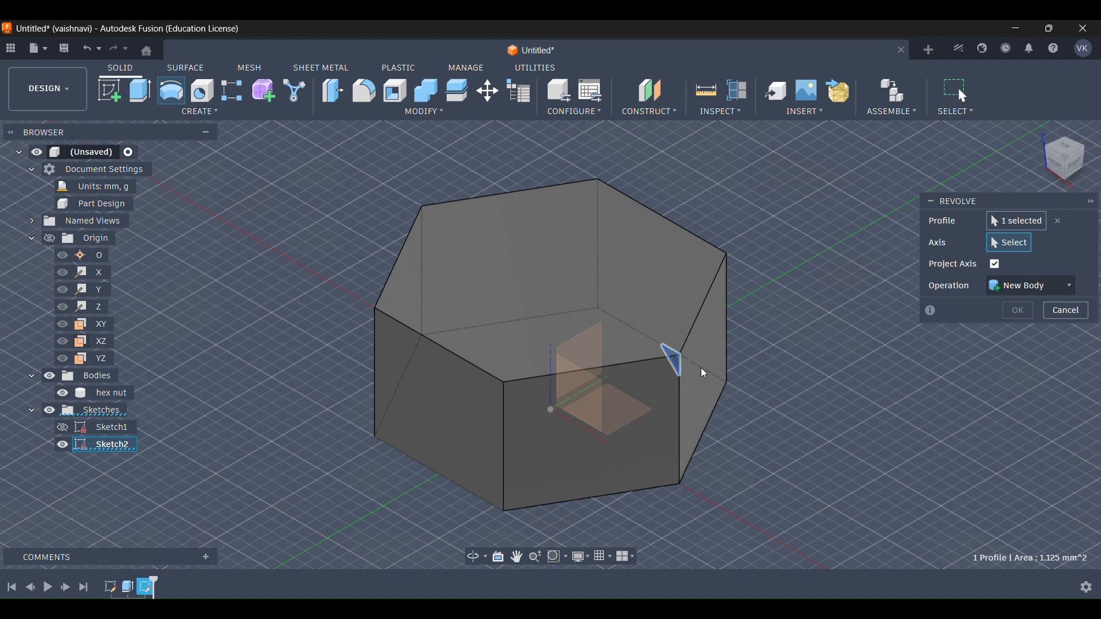
{"action": "left_click", "coordinate": [674, 364]}
{"action": "right_click", "coordinate": [674, 364]}
{"action": "left_click", "coordinate": [1024, 222]}
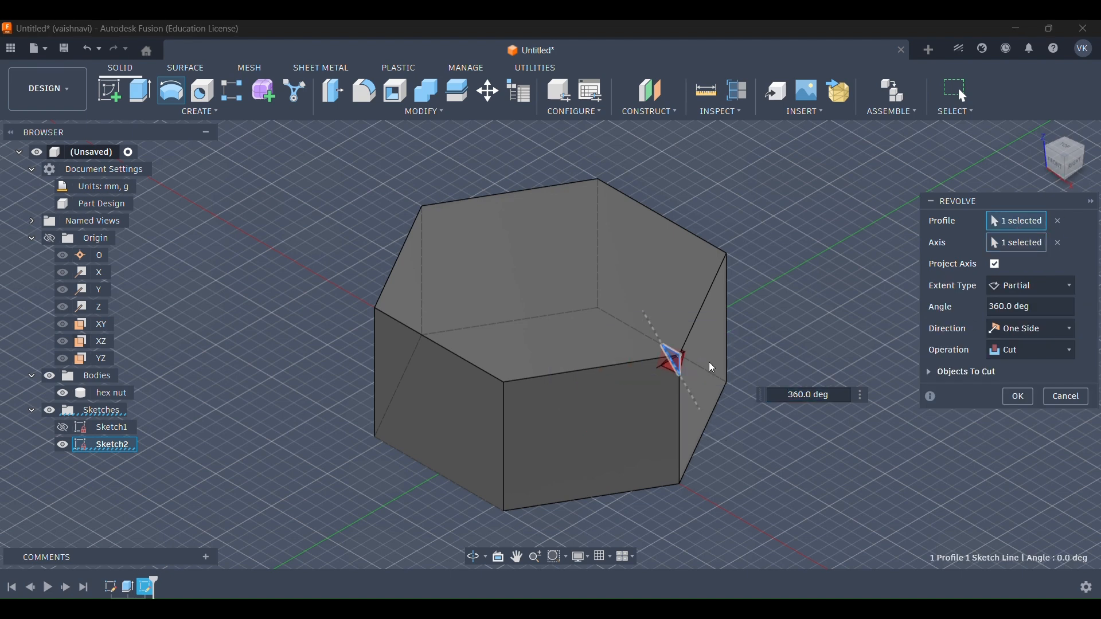
{"action": "right_click", "coordinate": [675, 358]}
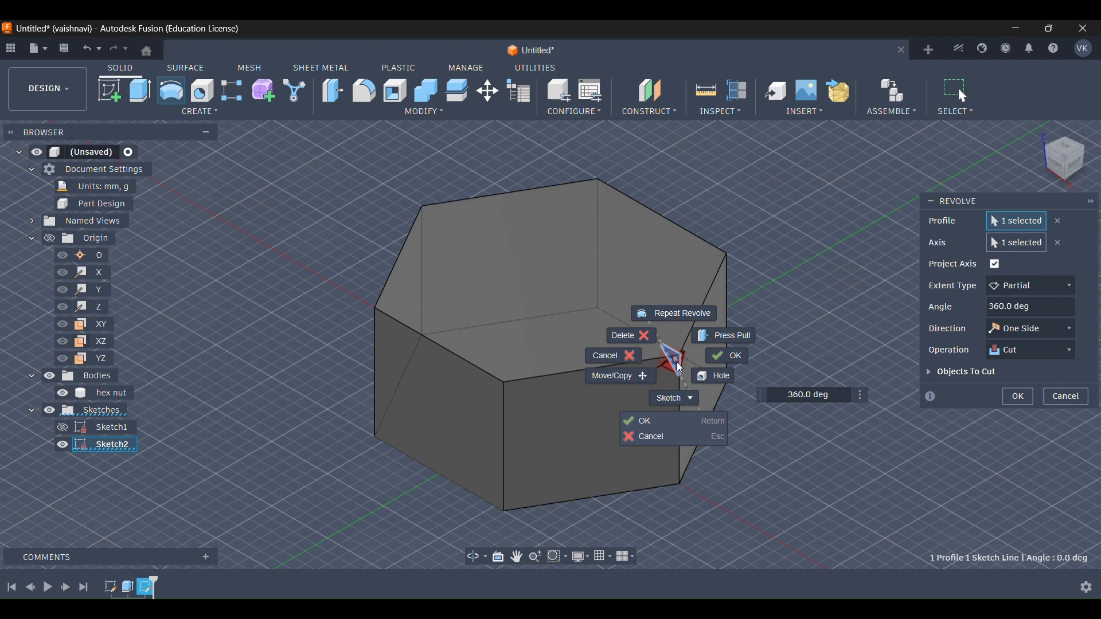
{"action": "left_click", "coordinate": [680, 369]}
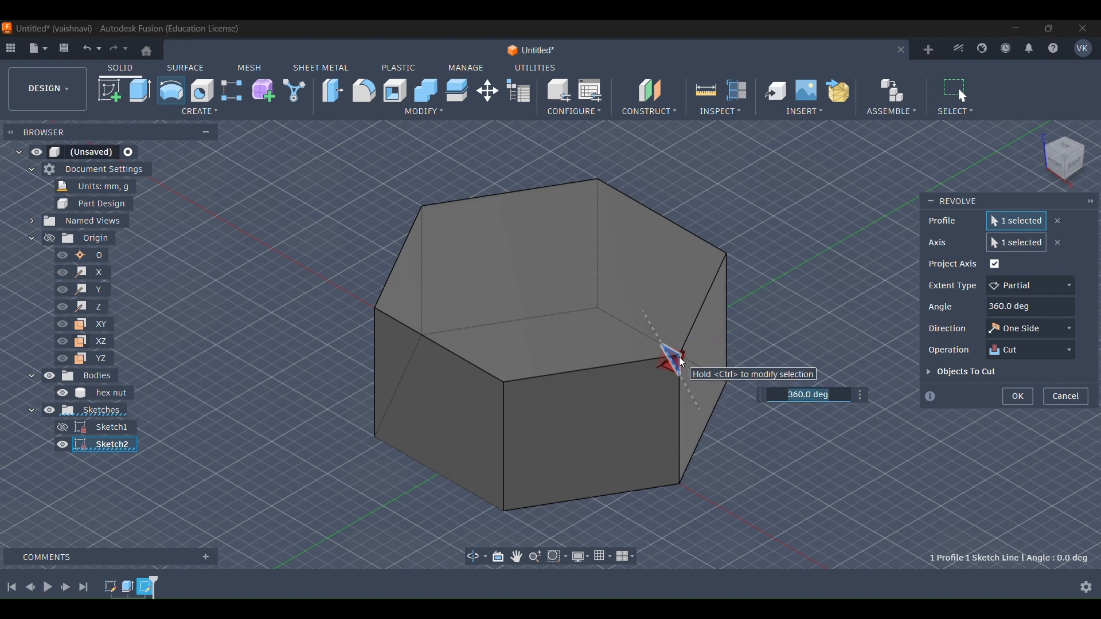
{"action": "key", "text": "Return"}
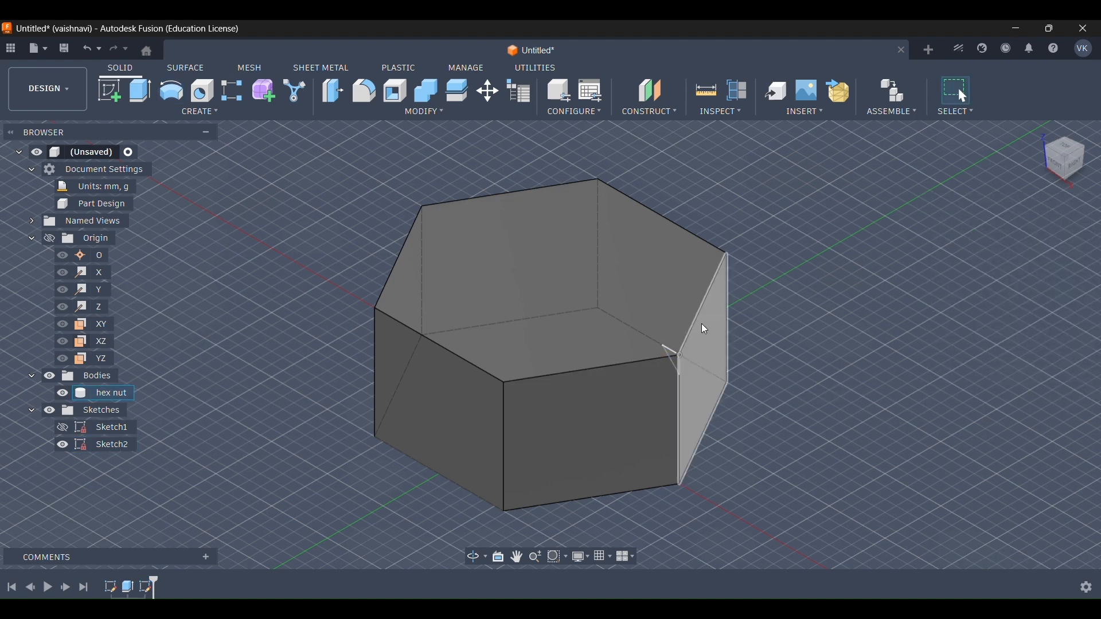
{"action": "left_click", "coordinate": [171, 91]}
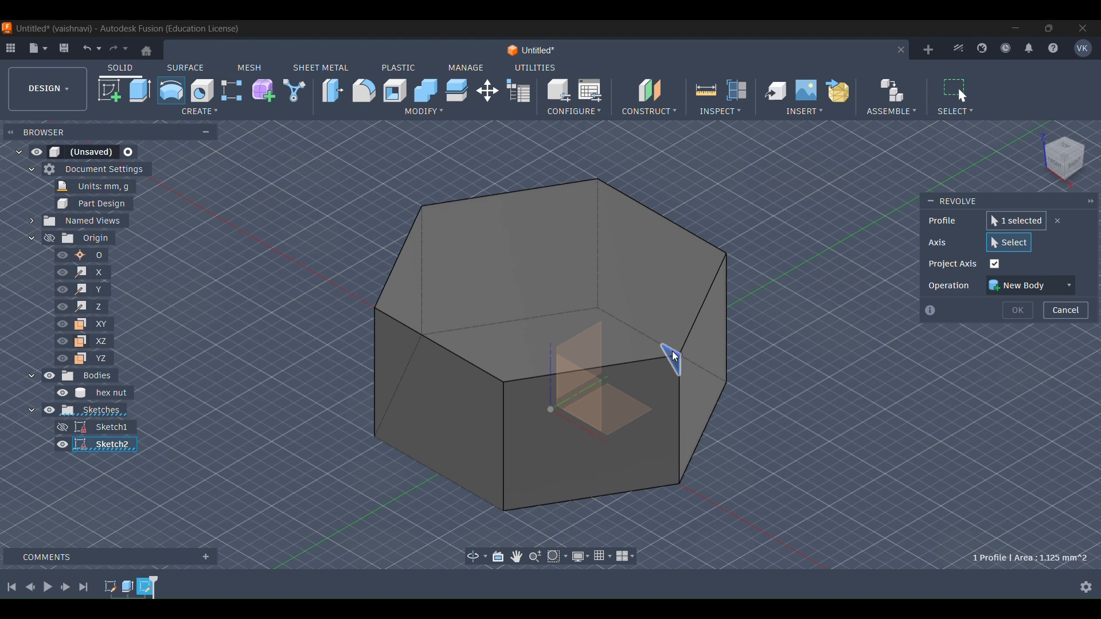
{"action": "left_click", "coordinate": [677, 363]}
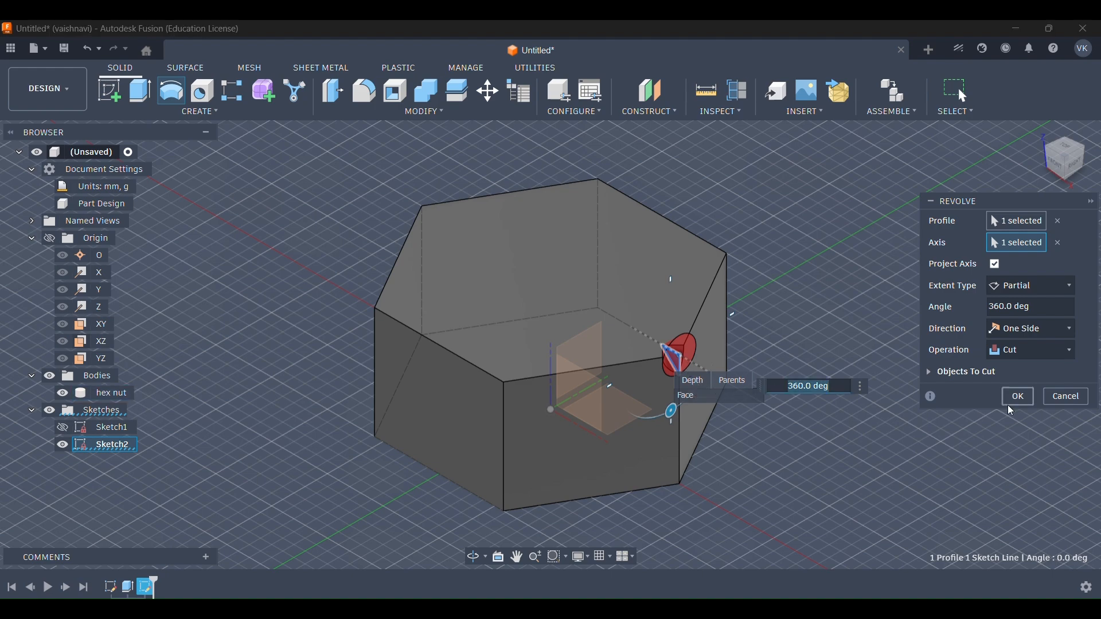
{"action": "left_click", "coordinate": [1050, 399]}
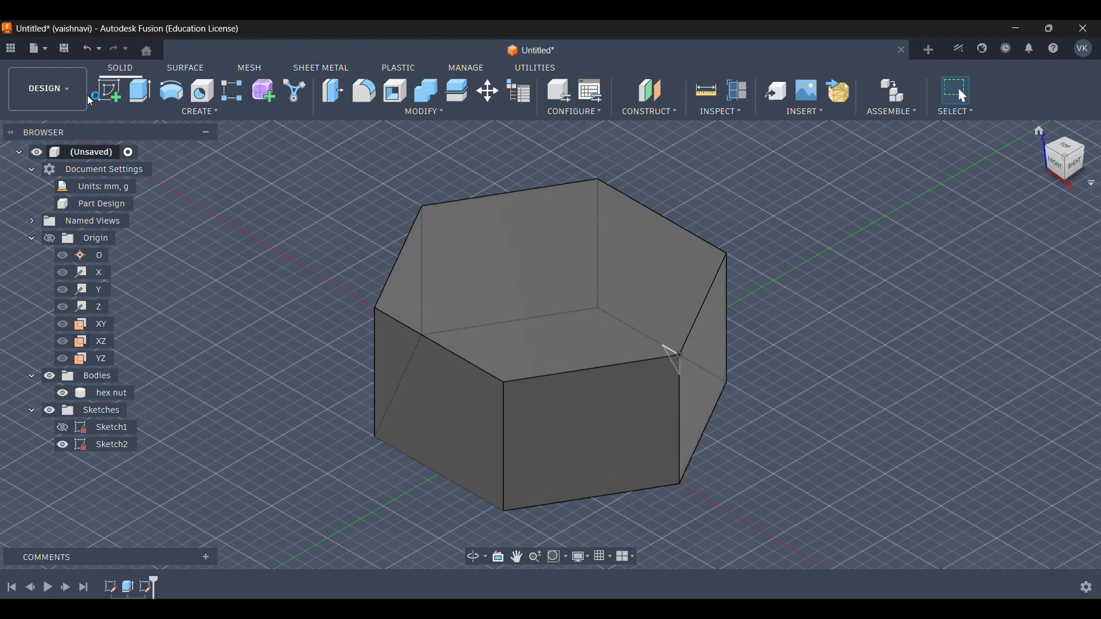
Step: Undo back into the triangle sketch, removing its Equal constraint and 1.5 mm dimension
{"action": "key", "text": "ctrl+z"}
{"action": "key", "text": "ctrl+z"}
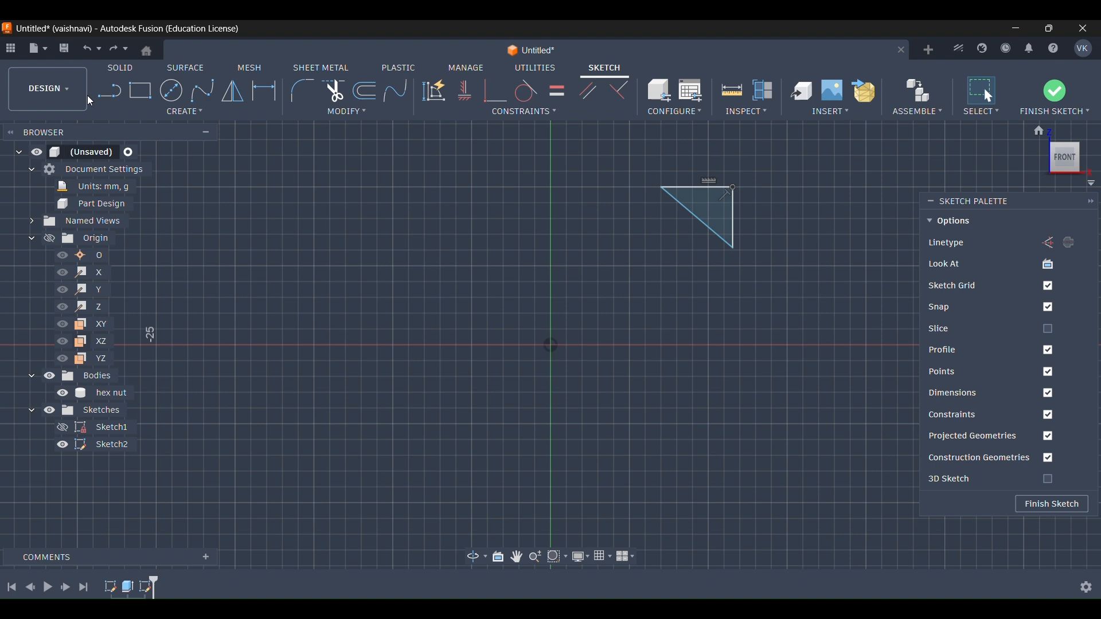
Step: Redo the triangle sketch's 1.5 mm dimension and Equal constraint through to the finished sketch
{"action": "key", "text": "ctrl+y"}
{"action": "key", "text": "ctrl+y"}
{"action": "key", "text": "ctrl+y"}
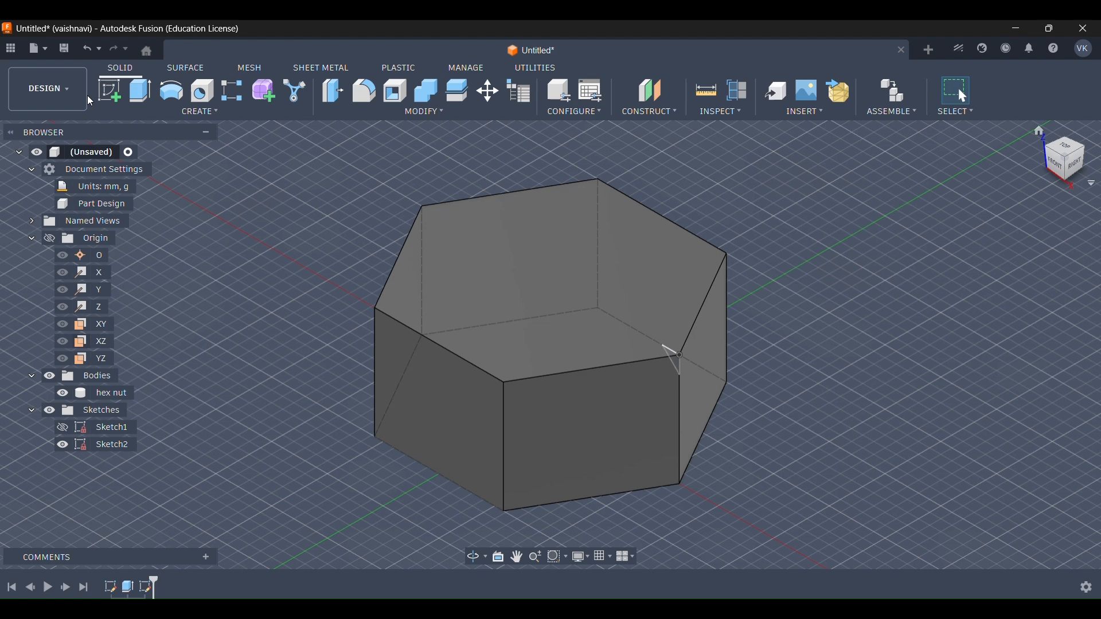
Step: Revolve the triangular profile 360 degrees about the Z axis as a cut to chamfer the nut's top corners
{"action": "left_click", "coordinate": [171, 90]}
{"action": "left_click", "coordinate": [671, 361]}
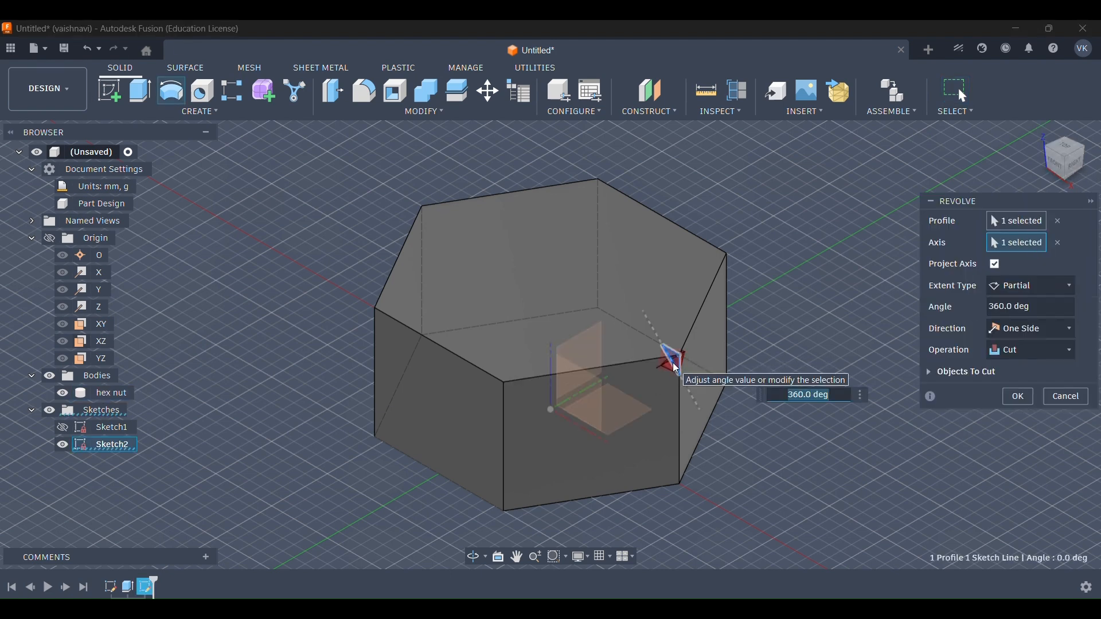
{"action": "left_click", "coordinate": [553, 386]}
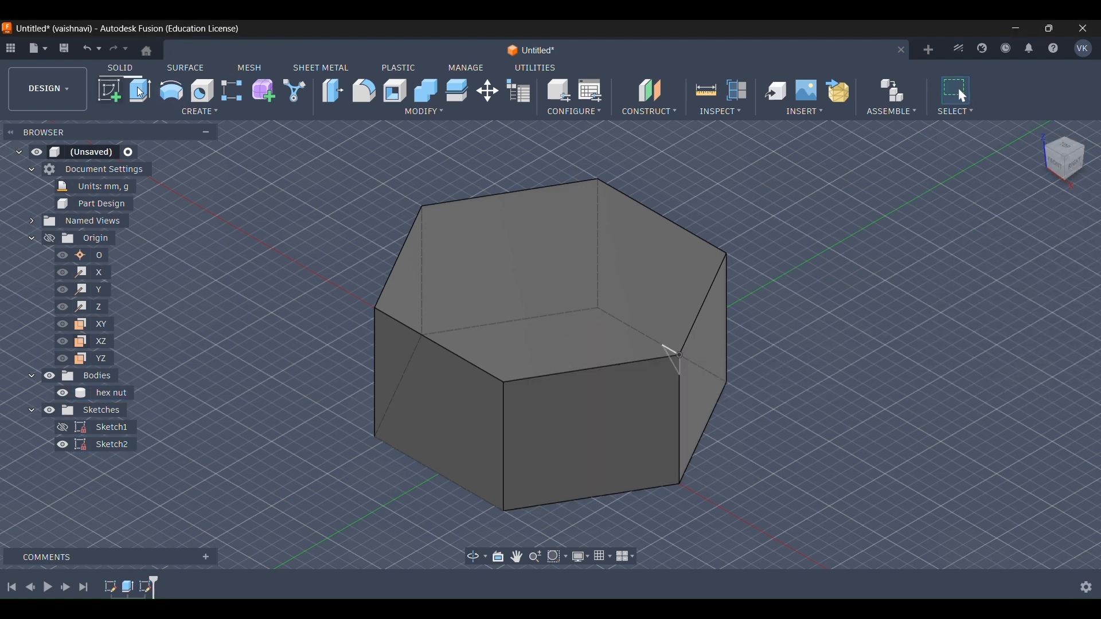
{"action": "left_click", "coordinate": [552, 383]}
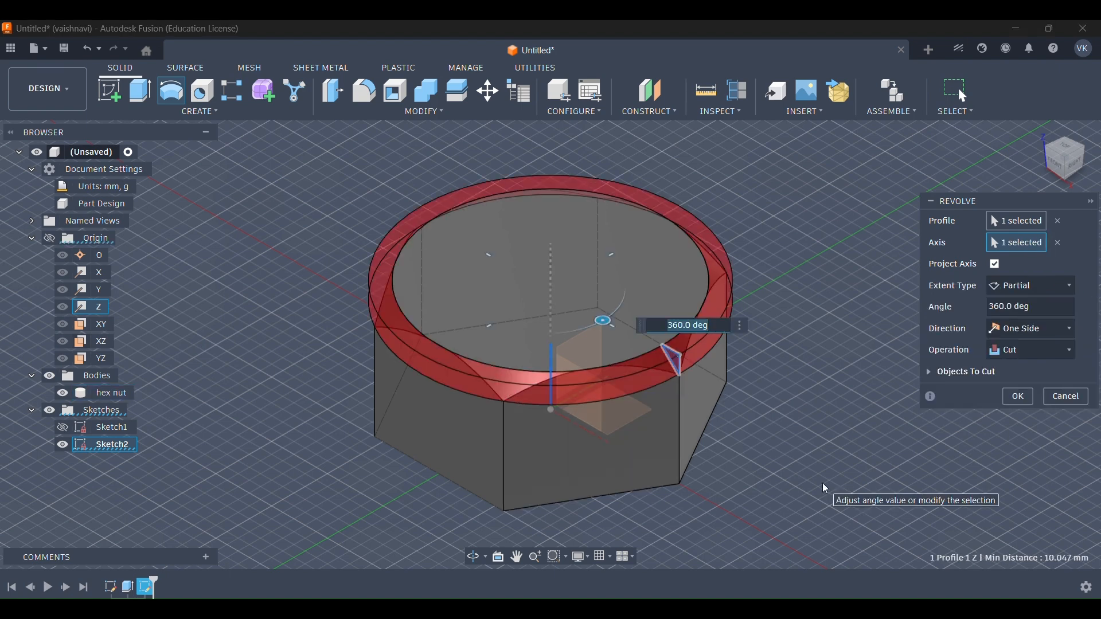
{"action": "left_click", "coordinate": [1014, 399]}
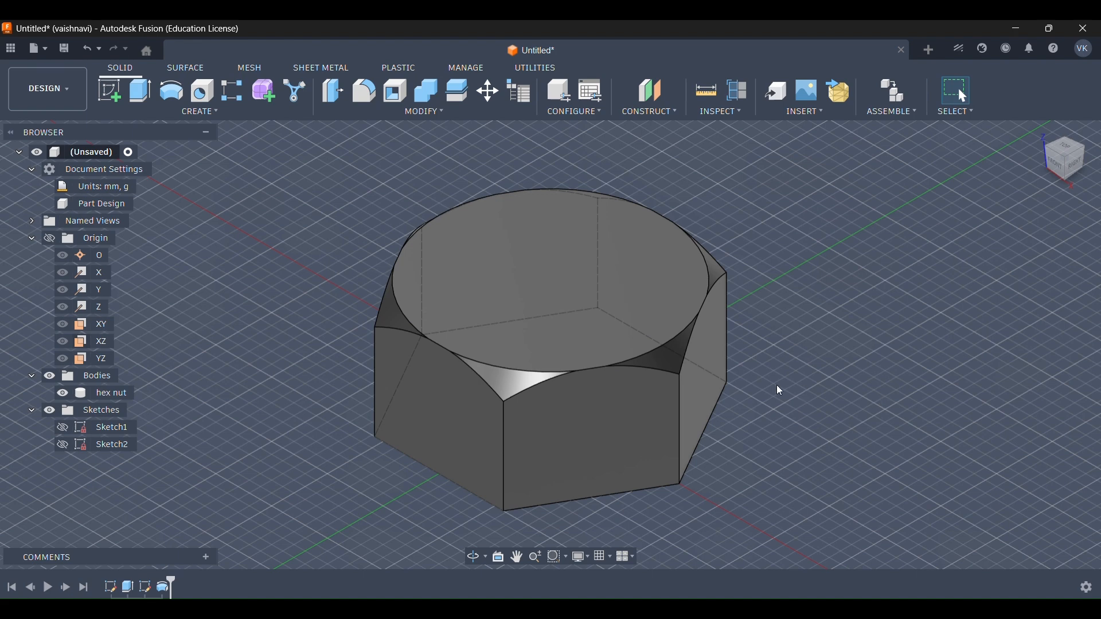
Step: Place a hole at the centre of the nut's top face with its extent set to All
{"action": "left_click", "coordinate": [204, 94]}
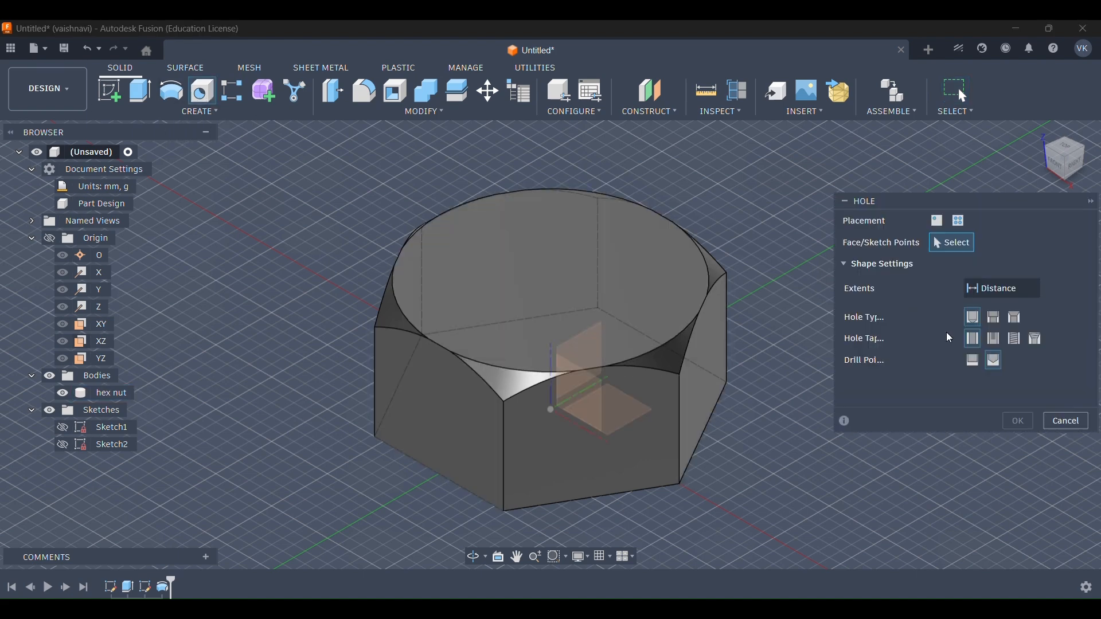
{"action": "left_click", "coordinate": [522, 328]}
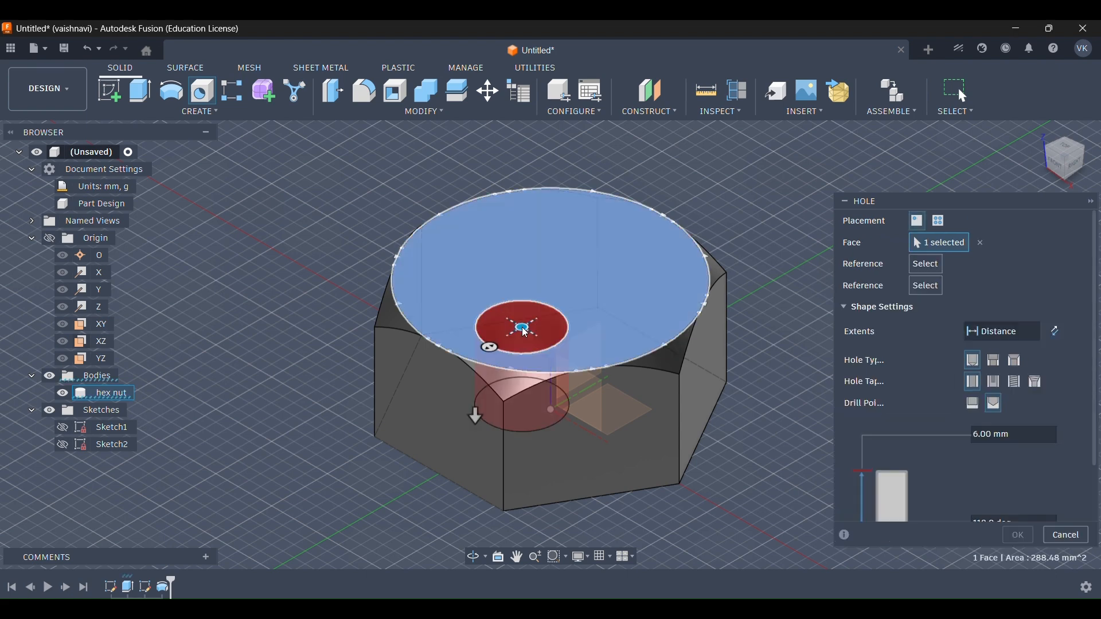
{"action": "left_click_drag", "start_coordinate": [522, 329], "coordinate": [551, 280]}
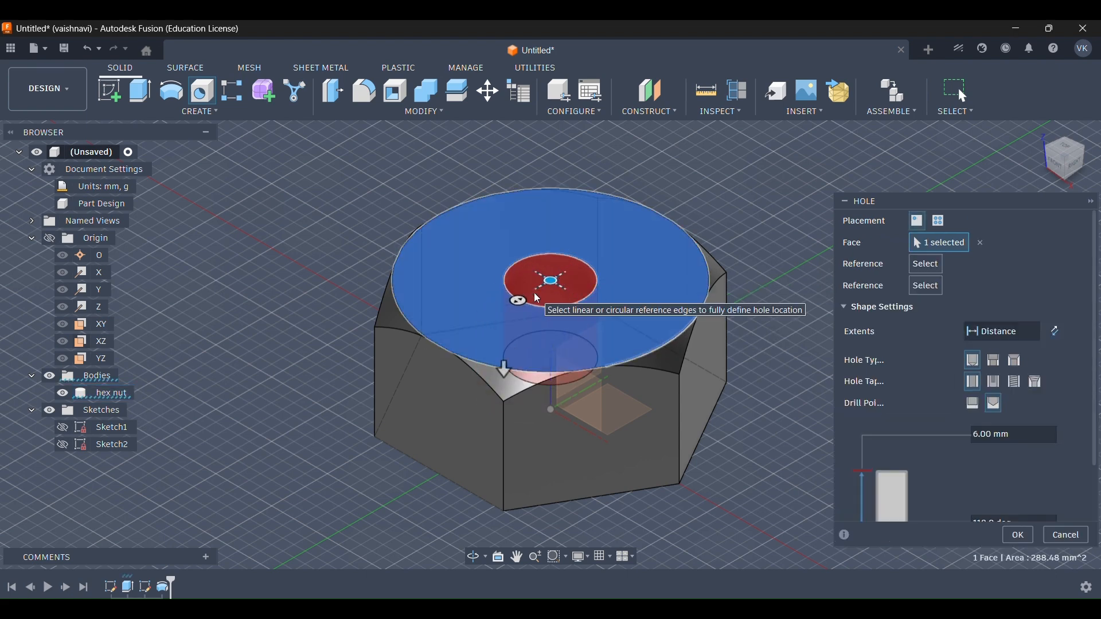
{"action": "left_click", "coordinate": [1003, 332]}
{"action": "left_click", "coordinate": [987, 383]}
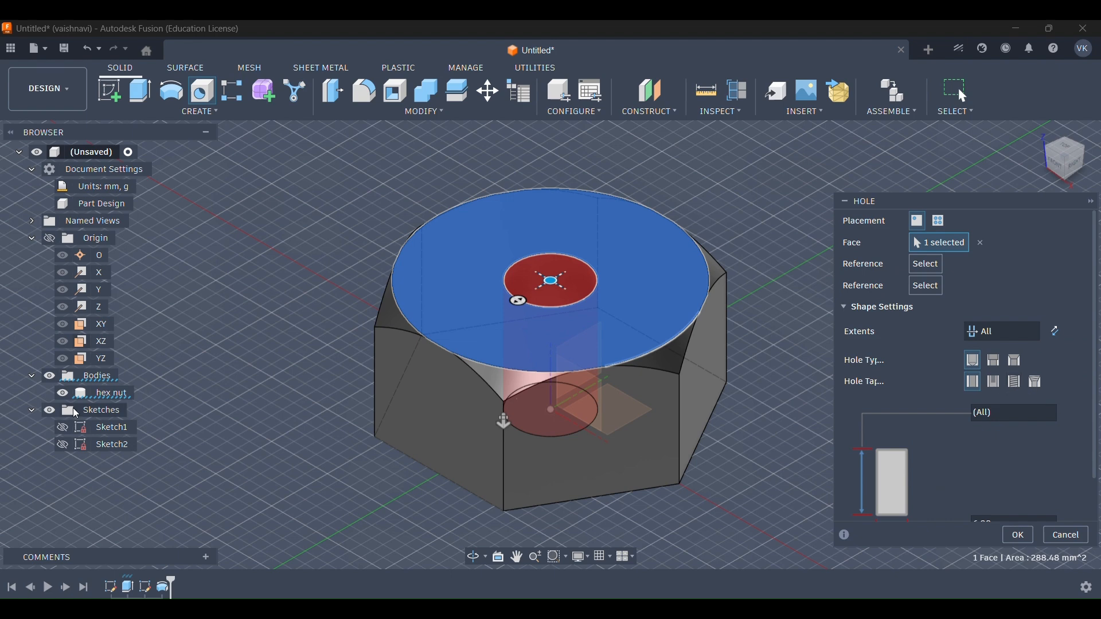
Step: Change the hole to countersink and tapped with a flat drill point, entering (All) as its depth
{"action": "left_click", "coordinate": [1016, 362]}
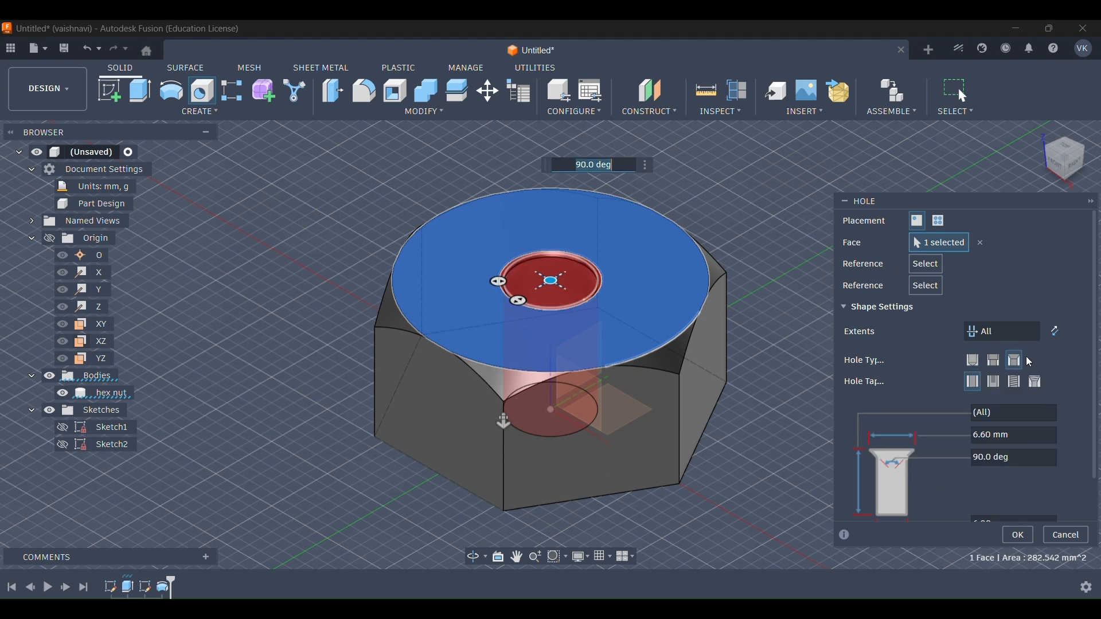
{"action": "left_click", "coordinate": [1017, 382]}
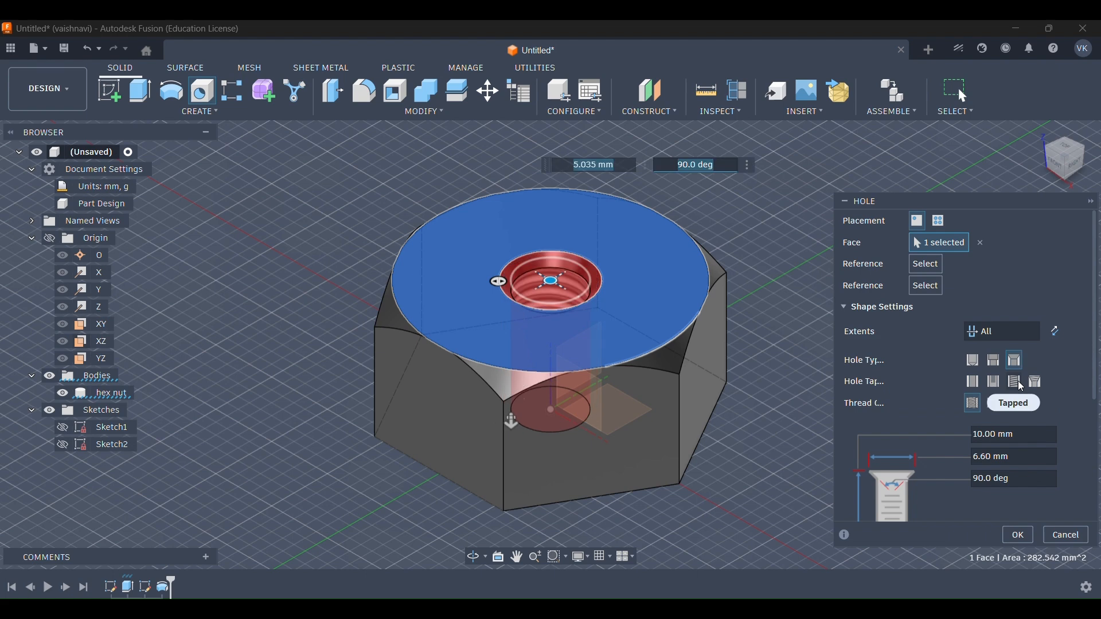
{"action": "left_click", "coordinate": [976, 407]}
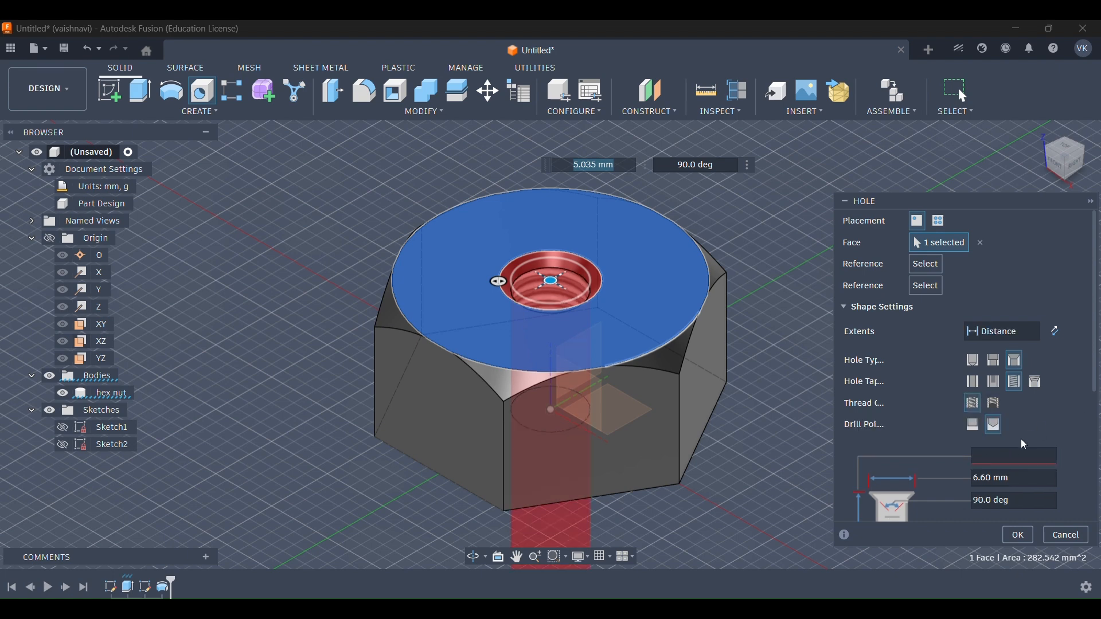
{"action": "type", "text": "(All"}
{"action": "left_click", "coordinate": [974, 425]}
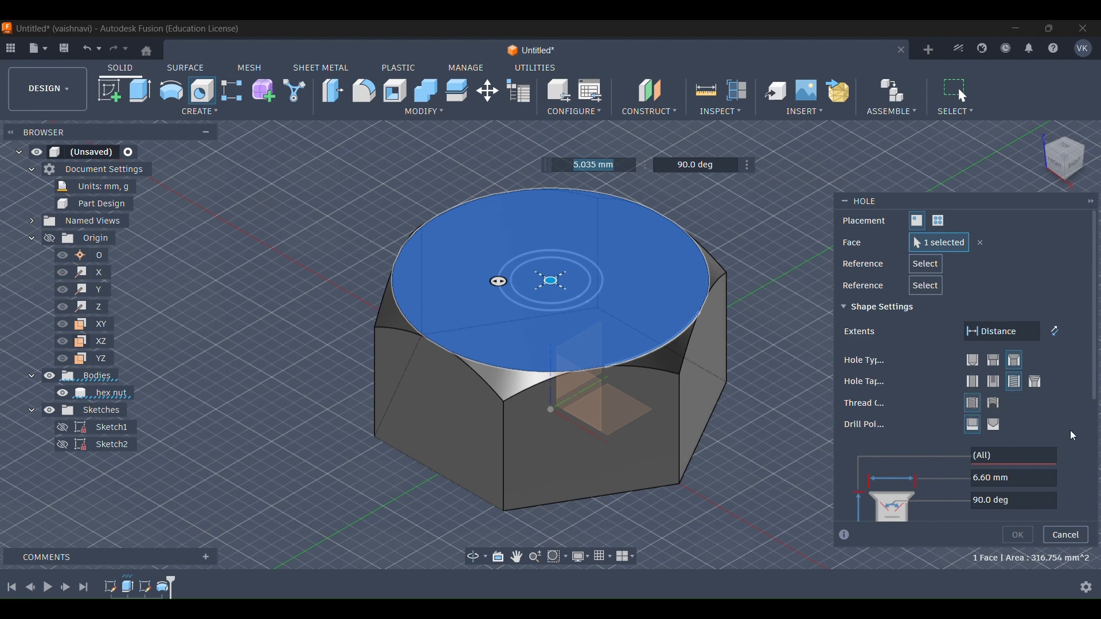
Step: Set the hole's countersink diameter to 14 mm
{"action": "left_click", "coordinate": [994, 478]}
{"action": "key", "text": "BackSpace"}
{"action": "key", "text": "BackSpace"}
{"action": "key", "text": "BackSpace"}
{"action": "key", "text": "BackSpace"}
{"action": "type", "text": "14"}
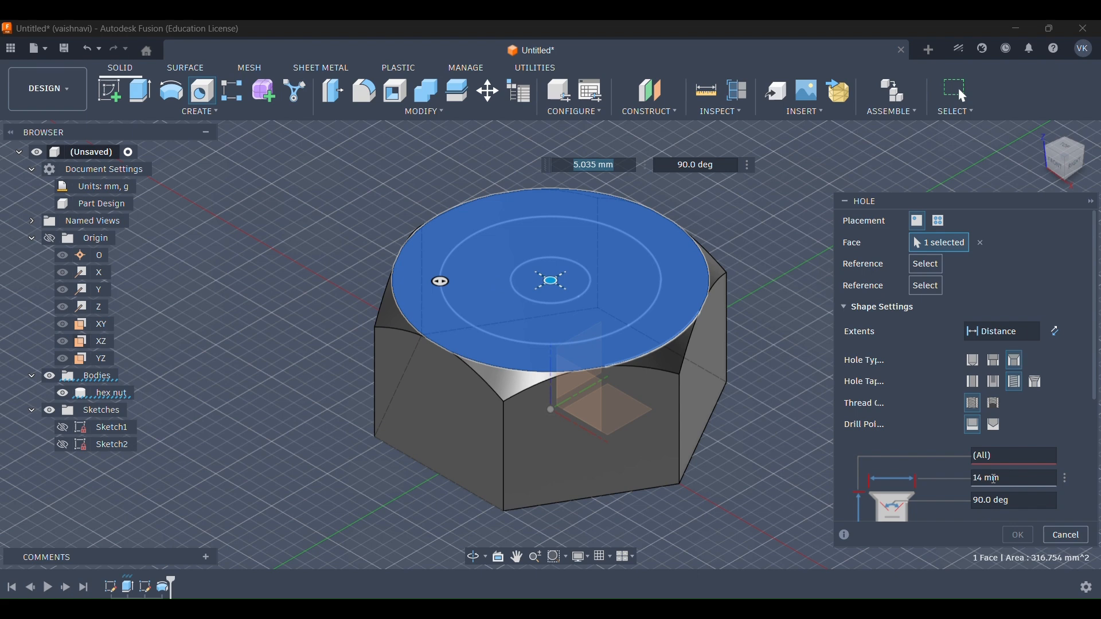
Step: Set the hole's thread to GB Metric Profile, size 12.0 mm, designation M12x1, as a modeled thread
{"action": "scroll", "coordinate": [988, 480], "scroll_direction": "down", "scroll_amount": 5}
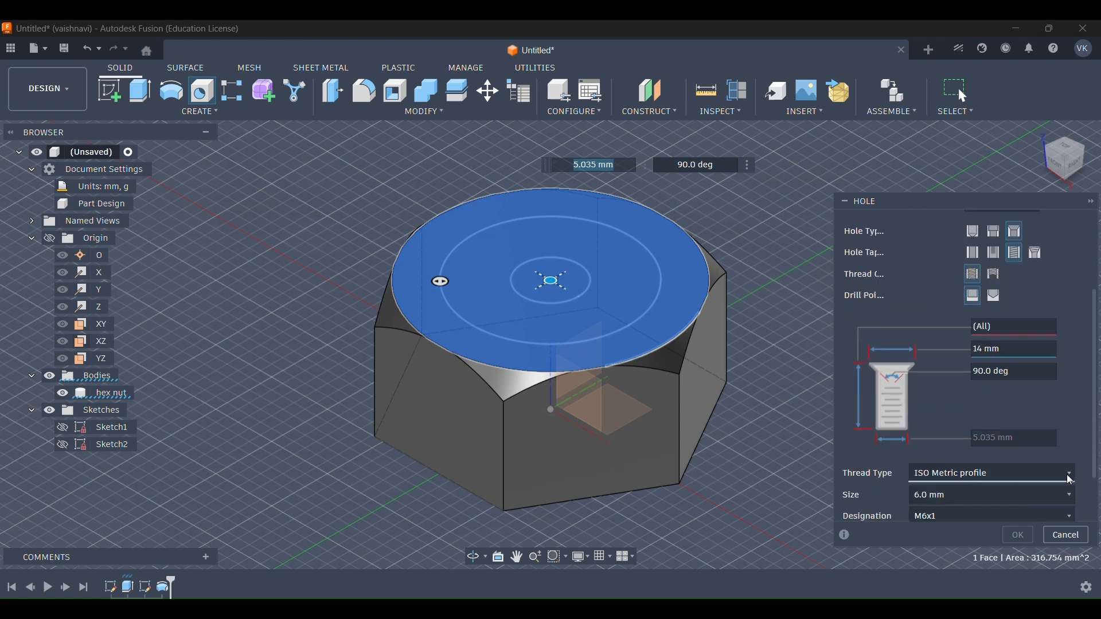
{"action": "left_click", "coordinate": [1070, 473]}
{"action": "left_click", "coordinate": [998, 365]}
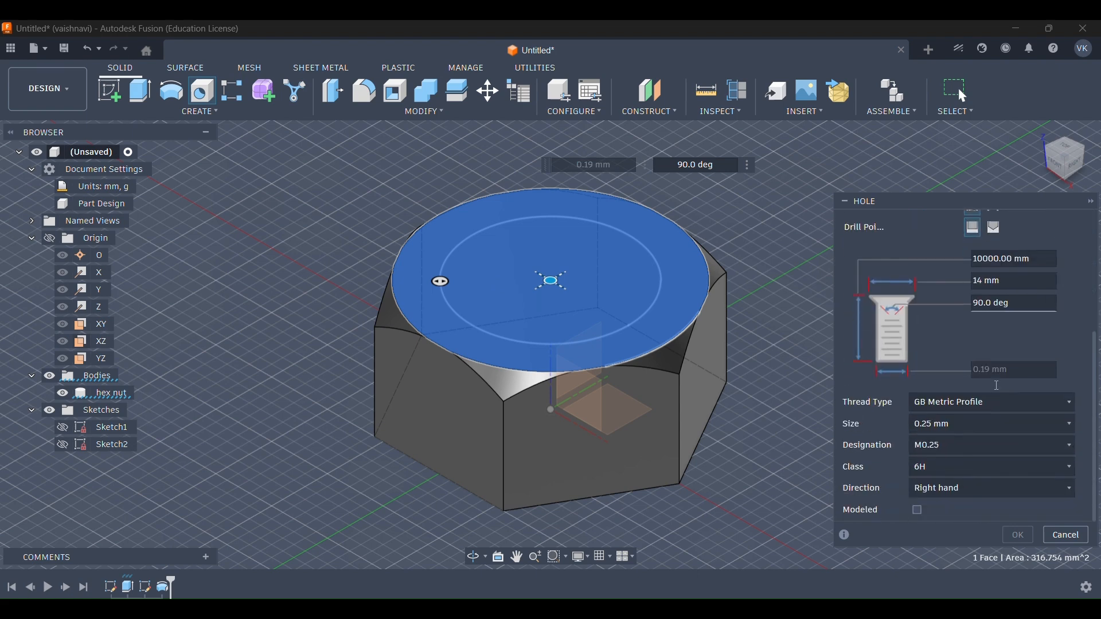
{"action": "left_click", "coordinate": [1071, 426]}
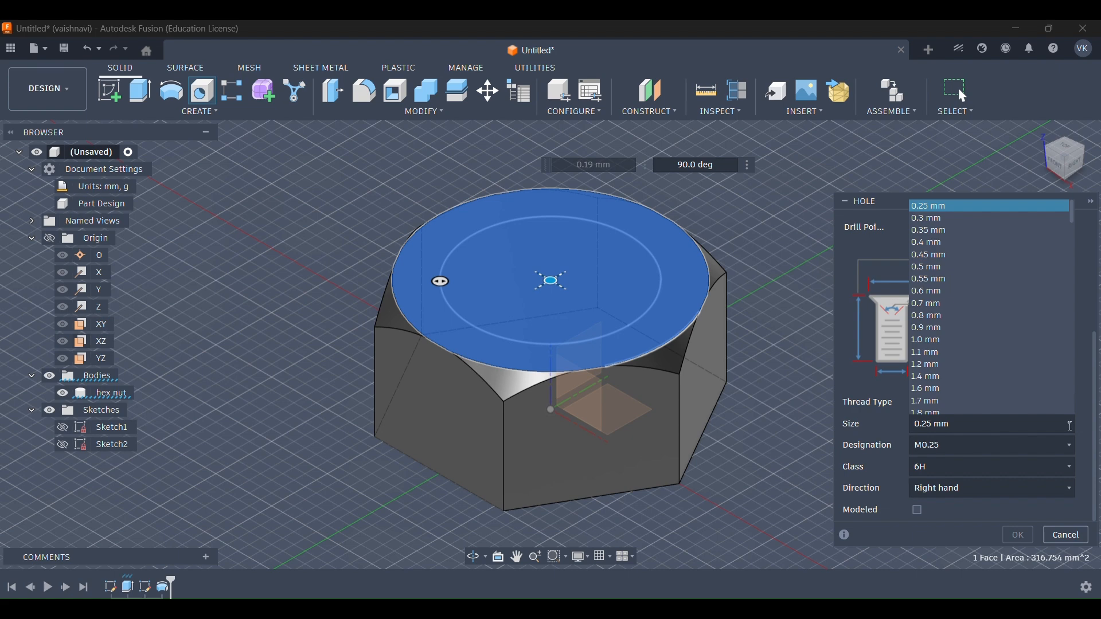
{"action": "scroll", "coordinate": [940, 367], "scroll_direction": "down", "scroll_amount": 5}
{"action": "left_click", "coordinate": [926, 375]}
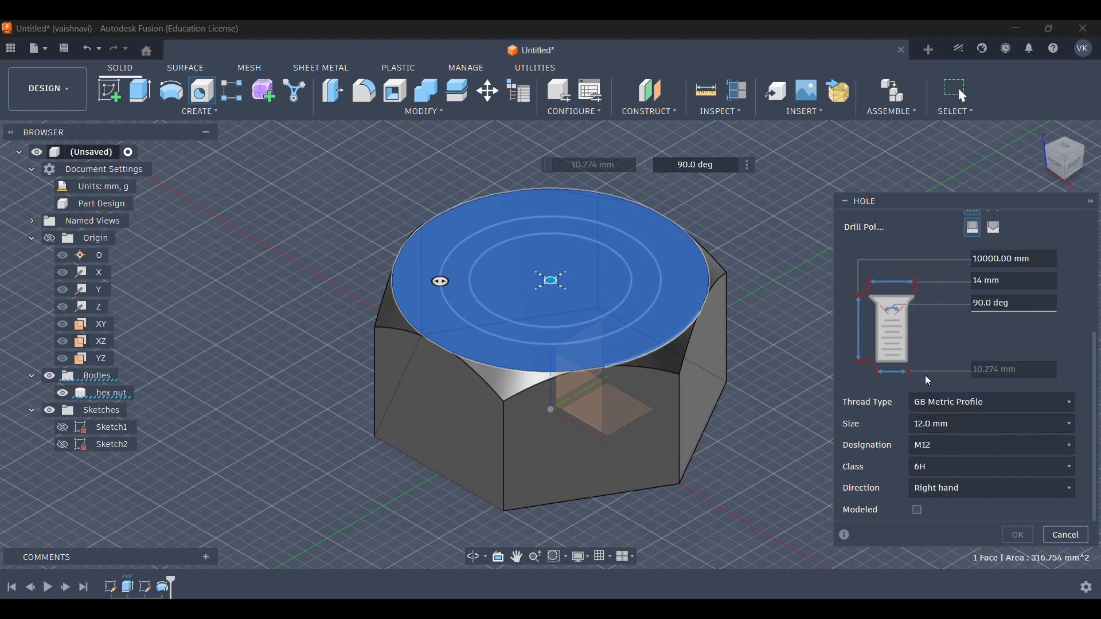
{"action": "left_click", "coordinate": [949, 446]}
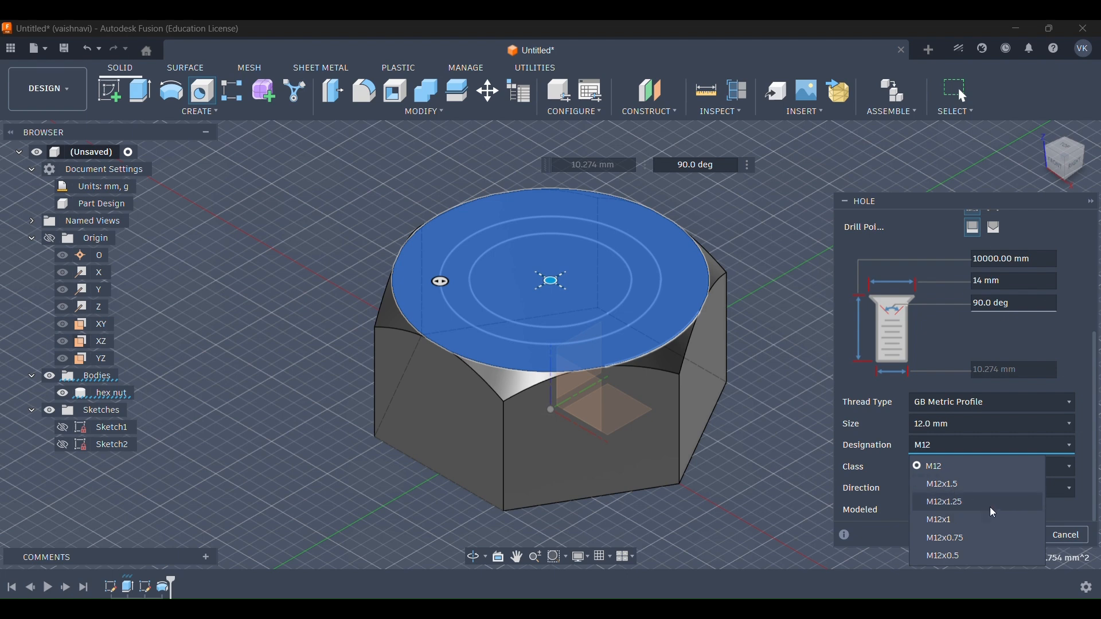
{"action": "left_click", "coordinate": [976, 520]}
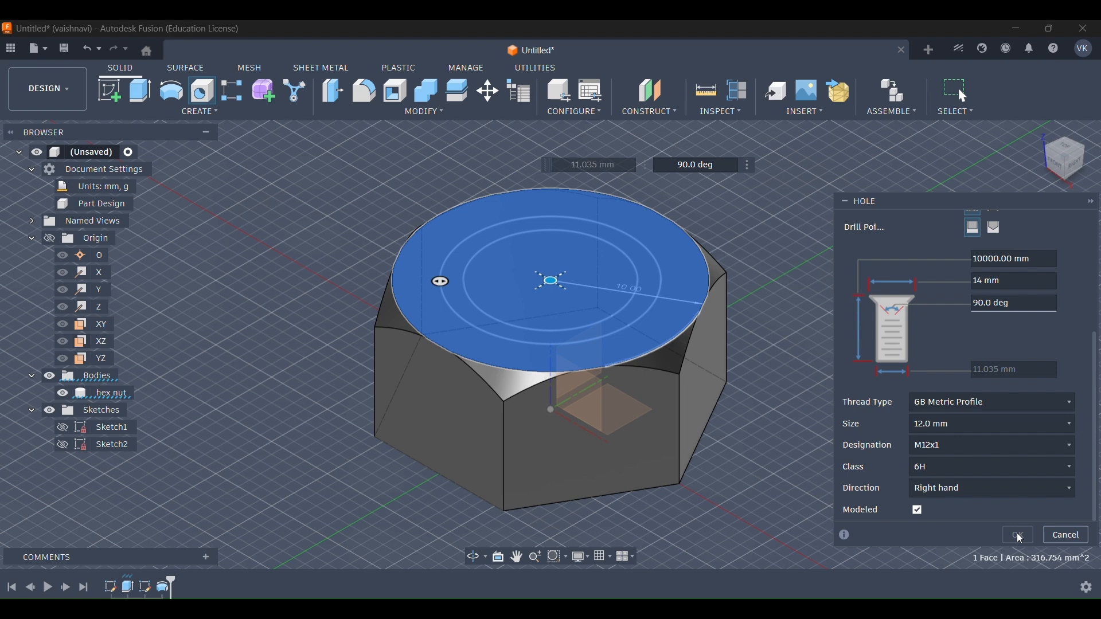
Step: Try re-entering (All) as the depth of the M12x1 hole and recheck its shape and thread settings
{"action": "scroll", "coordinate": [867, 296], "scroll_direction": "up", "scroll_amount": 1}
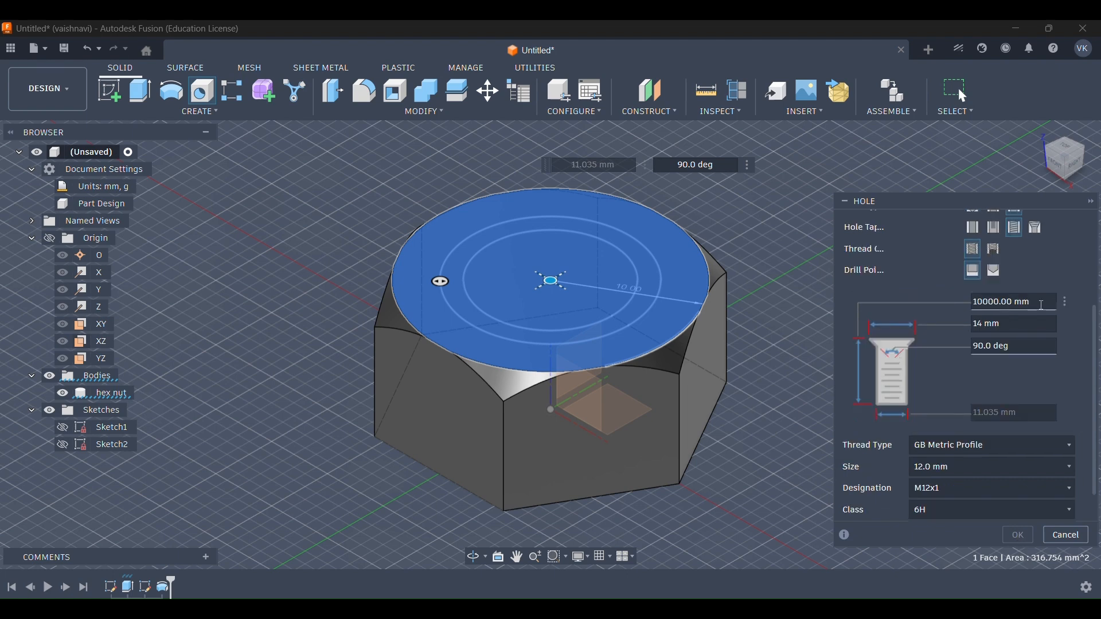
{"action": "left_click", "coordinate": [1041, 305]}
{"action": "key", "text": "BackSpace"}
{"action": "type", "text": "(All)"}
{"action": "scroll", "coordinate": [1042, 305], "scroll_direction": "down", "scroll_amount": 1}
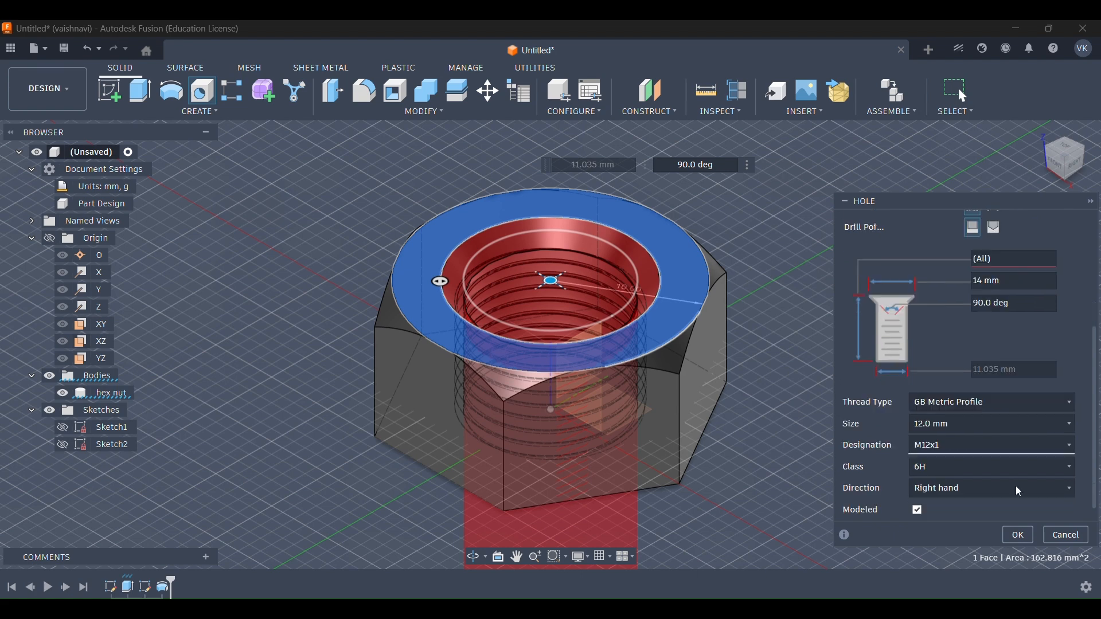
{"action": "scroll", "coordinate": [1010, 490], "scroll_direction": "up", "scroll_amount": 3}
{"action": "scroll", "coordinate": [1007, 486], "scroll_direction": "down", "scroll_amount": 5}
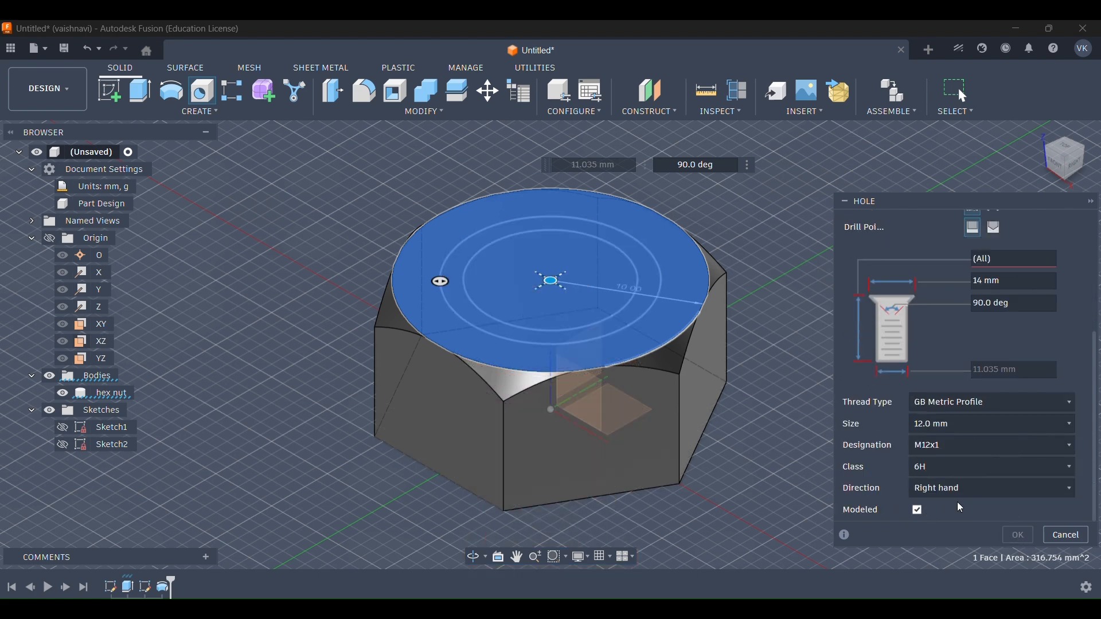
{"action": "scroll", "coordinate": [961, 501], "scroll_direction": "up", "scroll_amount": 6}
{"action": "scroll", "coordinate": [961, 506], "scroll_direction": "down", "scroll_amount": 3}
{"action": "scroll", "coordinate": [974, 462], "scroll_direction": "up", "scroll_amount": 4}
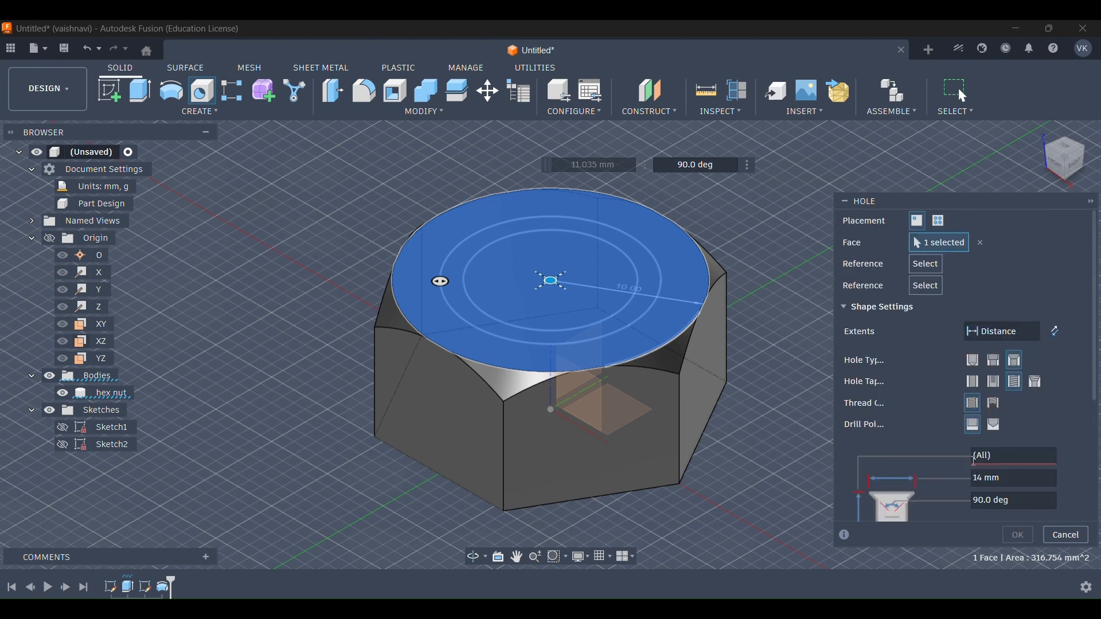
{"action": "key", "text": "BackSpace"}
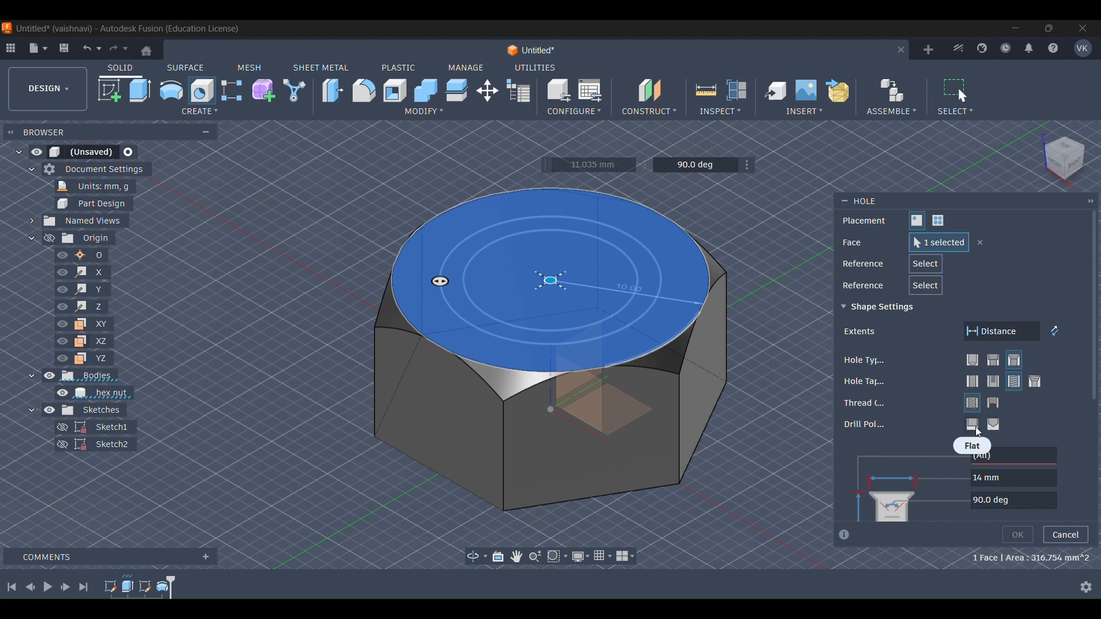
{"action": "scroll", "coordinate": [988, 436], "scroll_direction": "down", "scroll_amount": 4}
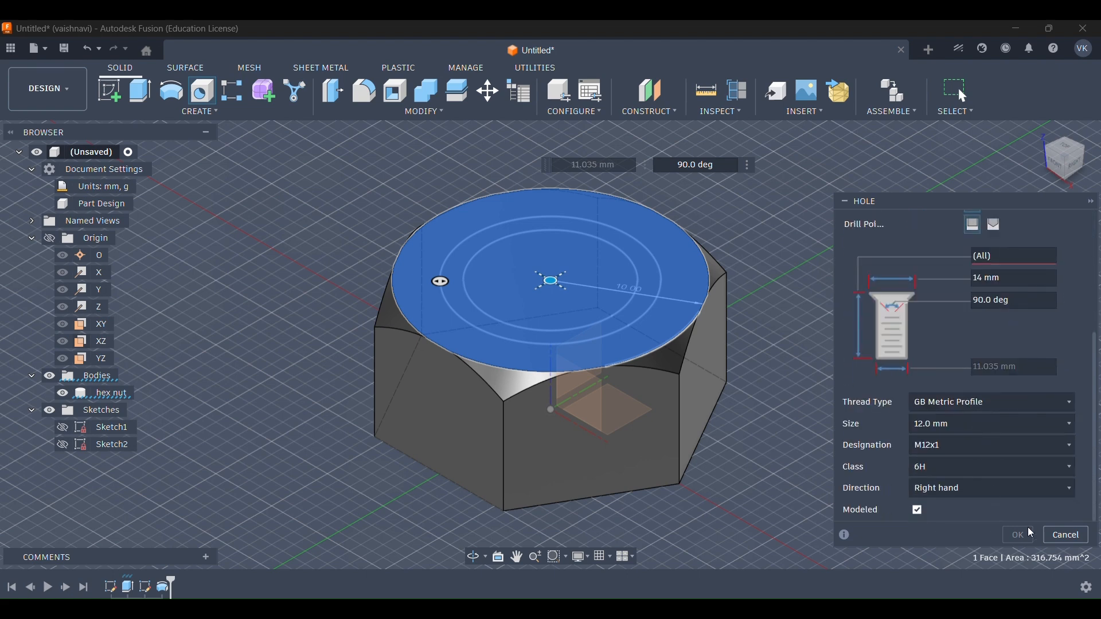
{"action": "scroll", "coordinate": [952, 268], "scroll_direction": "up", "scroll_amount": 3}
Step: Deselect the hole's placement face, try the All extent with a tapped countersink, and discard the hole
{"action": "left_click", "coordinate": [556, 286]}
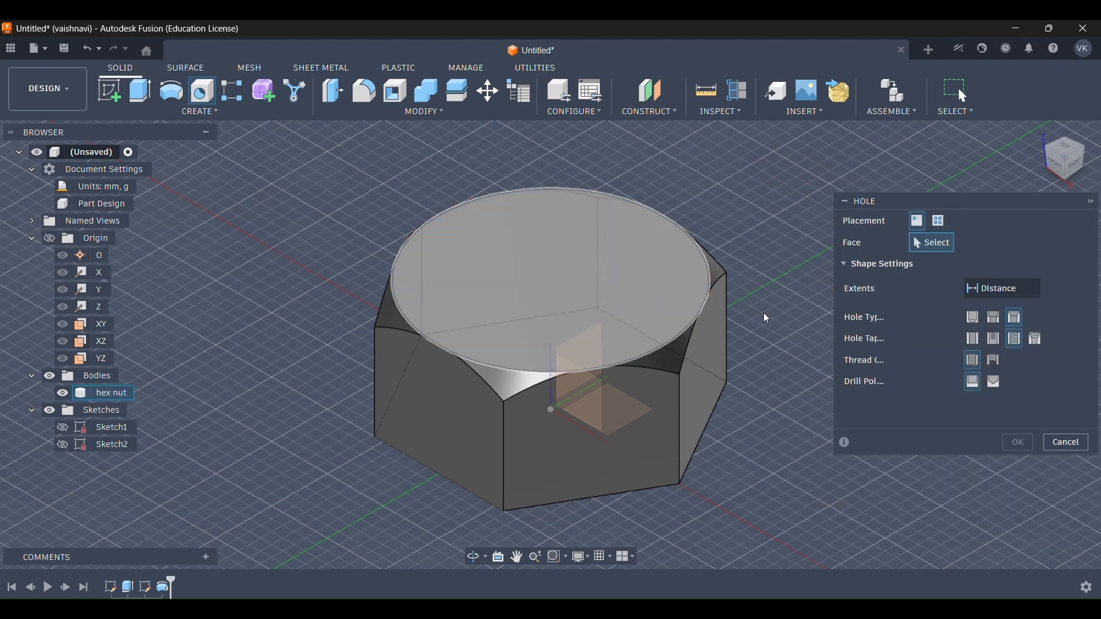
{"action": "left_click", "coordinate": [989, 291]}
{"action": "left_click", "coordinate": [1004, 346]}
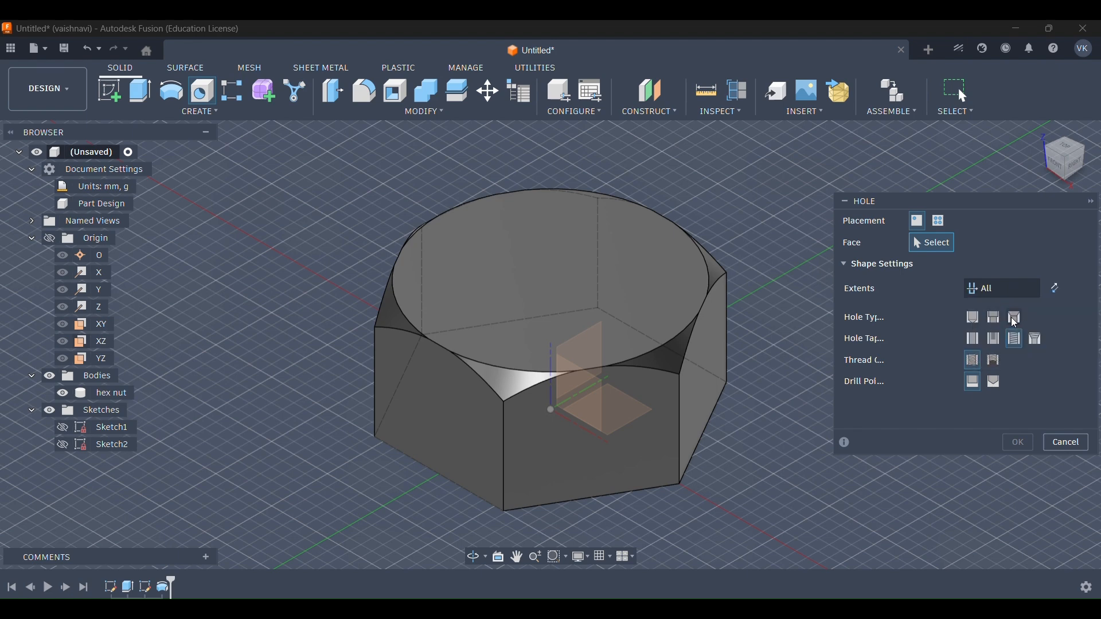
{"action": "left_click", "coordinate": [1015, 343]}
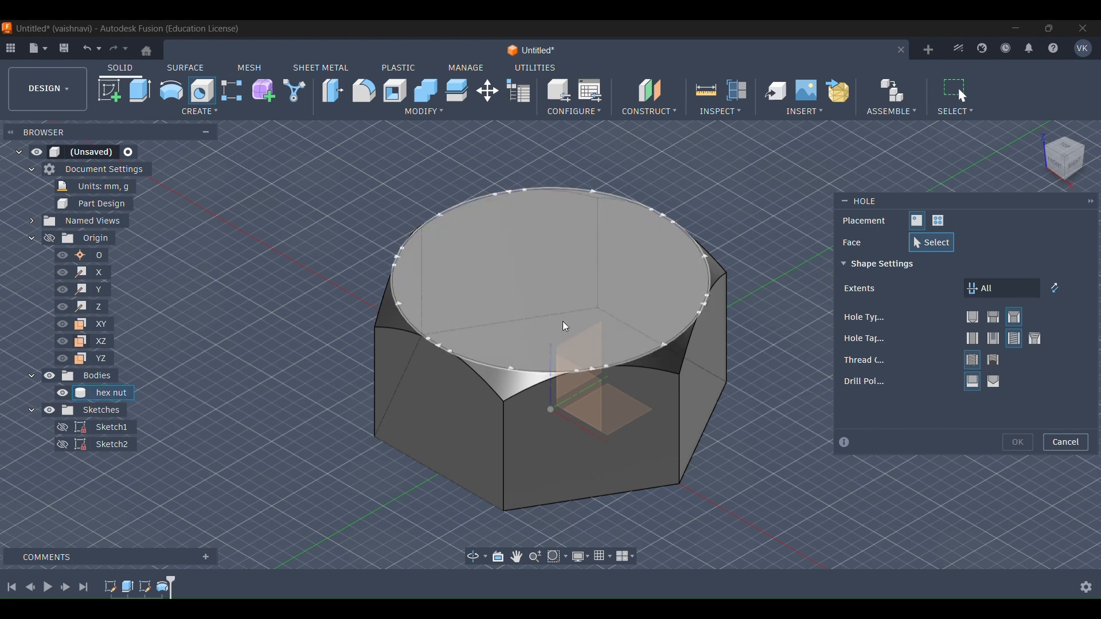
{"action": "left_click", "coordinate": [1057, 445]}
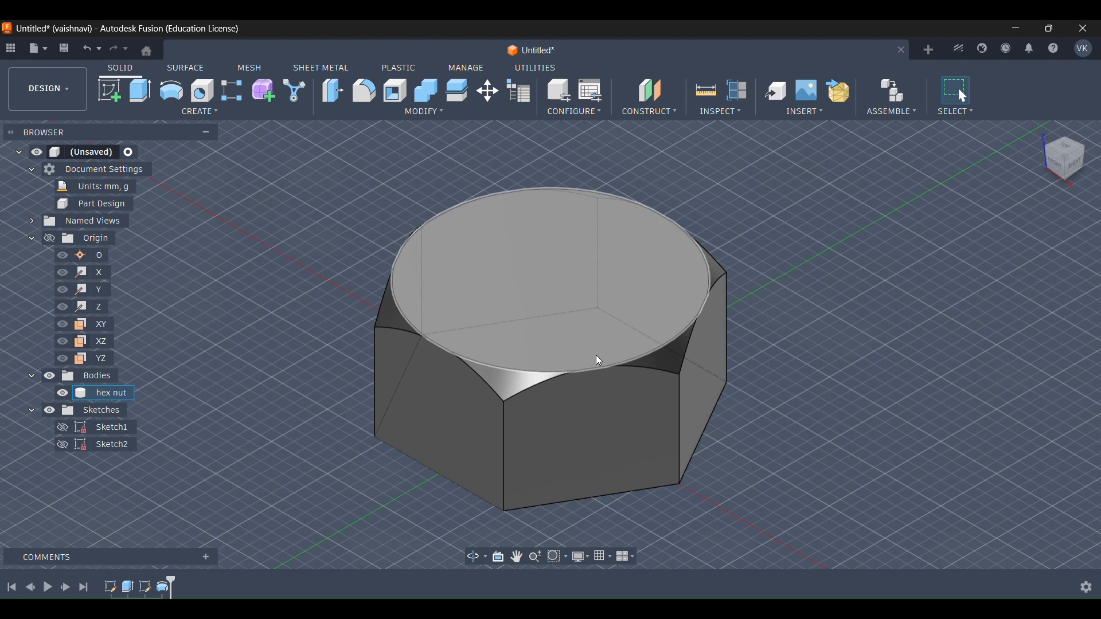
Step: Place a new countersunk, tapped hole with extent All at the centre of the nut's top face
{"action": "left_click", "coordinate": [200, 91]}
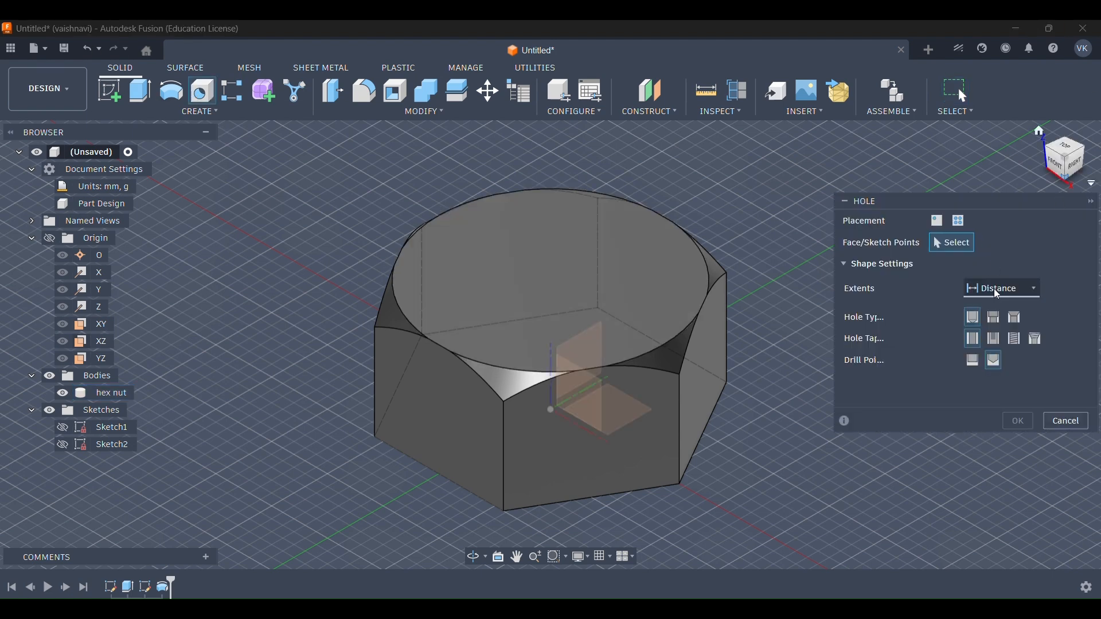
{"action": "left_click", "coordinate": [474, 254]}
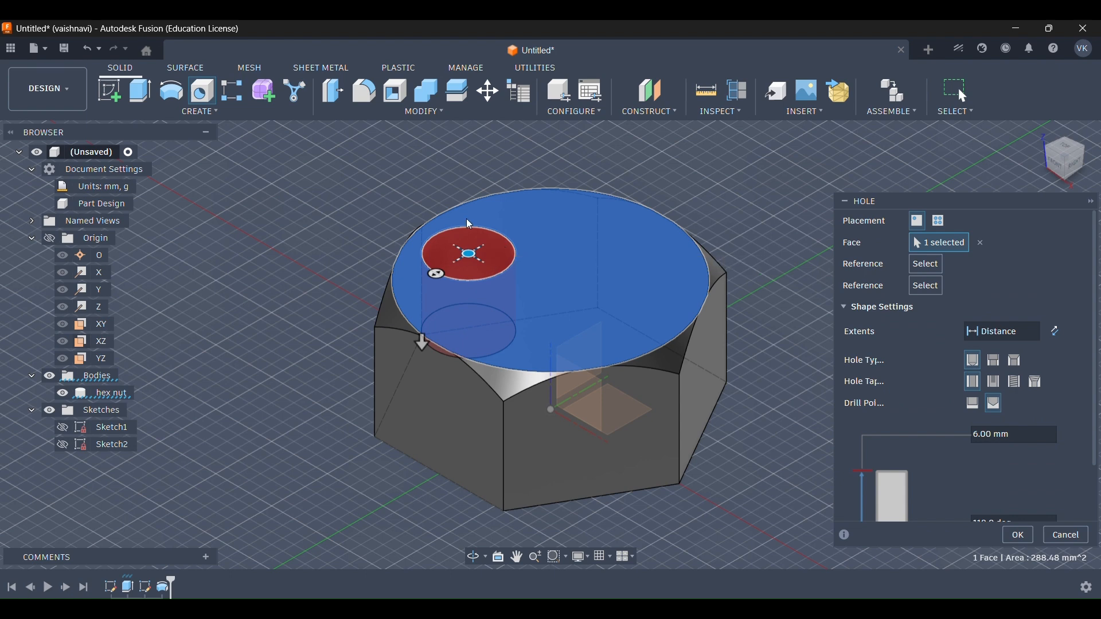
{"action": "left_click_drag", "start_coordinate": [438, 274], "coordinate": [551, 282]}
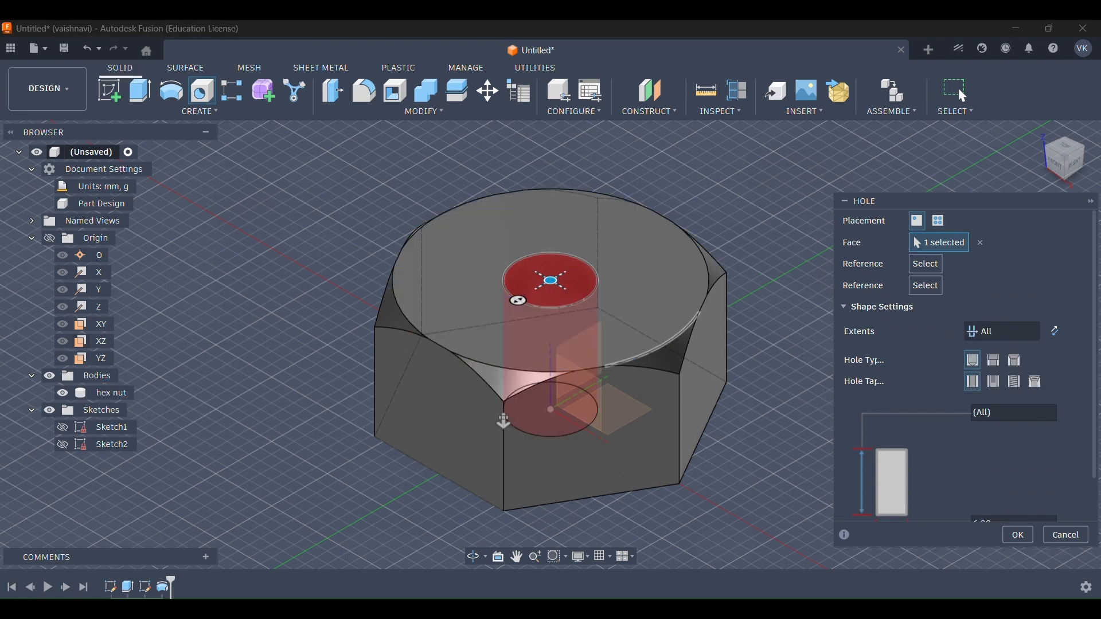
{"action": "left_click", "coordinate": [1016, 360]}
{"action": "left_click", "coordinate": [1016, 382]}
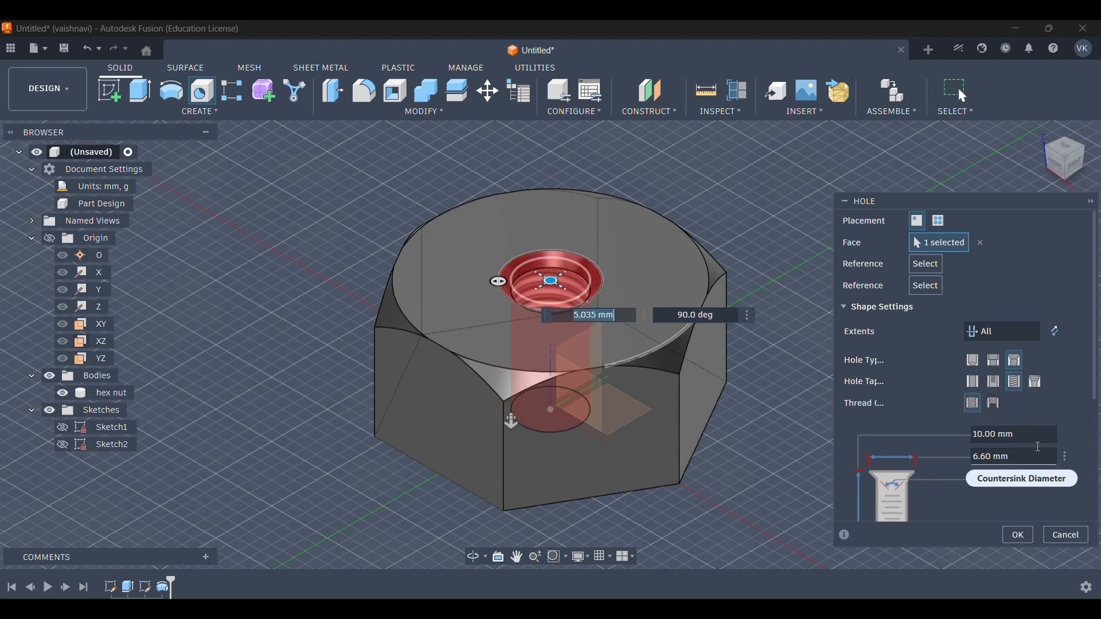
Step: Clear the new tapped hole's depth value and enter a replacement
{"action": "key", "text": "BackSpace"}
{"action": "key", "text": "BackSpace"}
{"action": "key", "text": "BackSpace"}
{"action": "key", "text": "BackSpace"}
{"action": "key", "text": "BackSpace"}
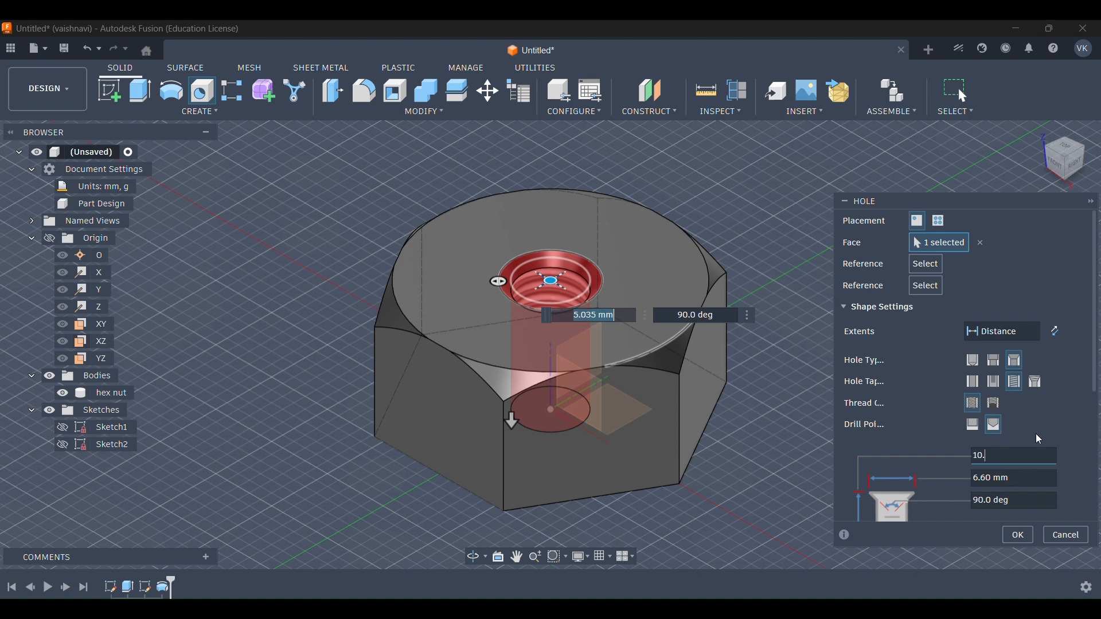
{"action": "double_click", "coordinate": [990, 454]}
{"action": "key", "text": "BackSpace"}
{"action": "type", "text": "("}
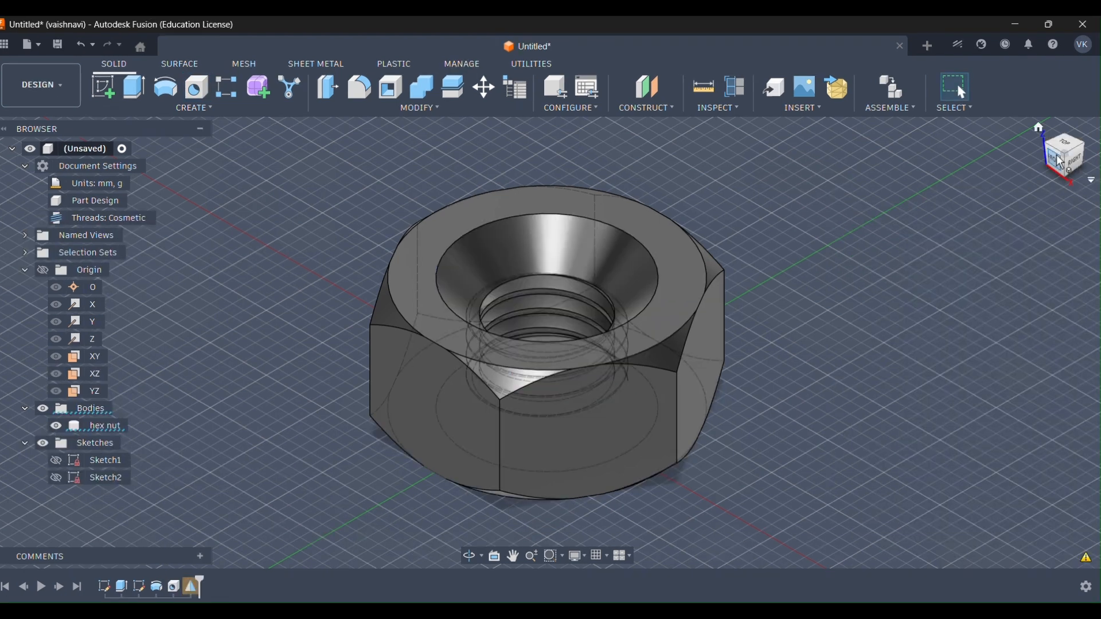
Step: Inspect the underside of the threaded hex nut
{"action": "mouse_move", "coordinate": [1059, 161]}
{"action": "left_mouse_down"}
{"action": "mouse_move", "coordinate": [1068, 136]}
{"action": "mouse_move", "coordinate": [1064, 208]}
{"action": "left_mouse_up"}
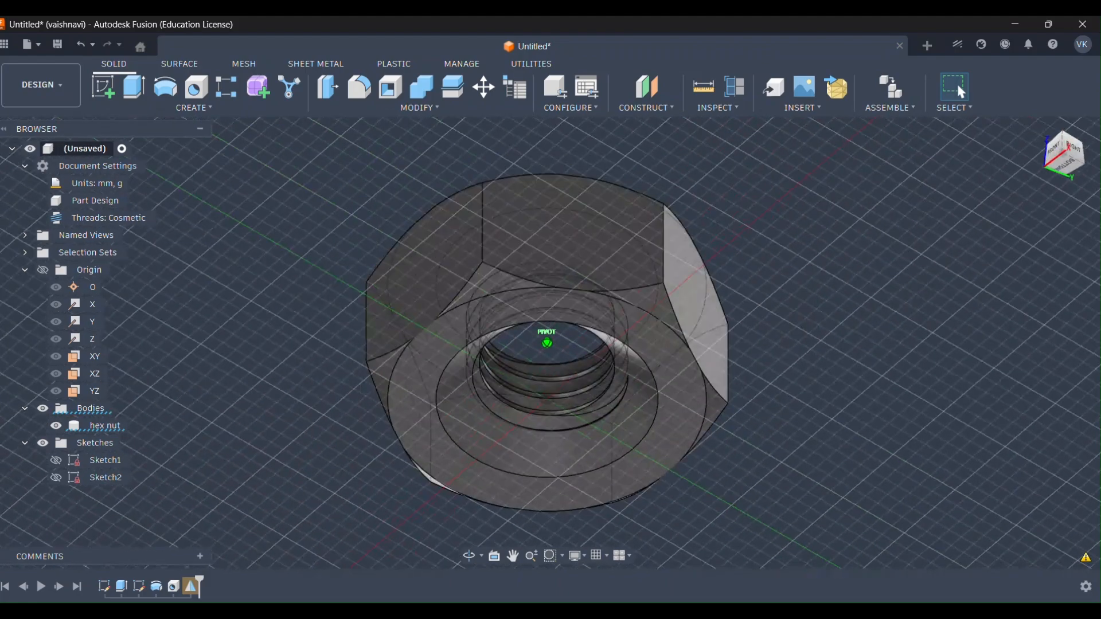